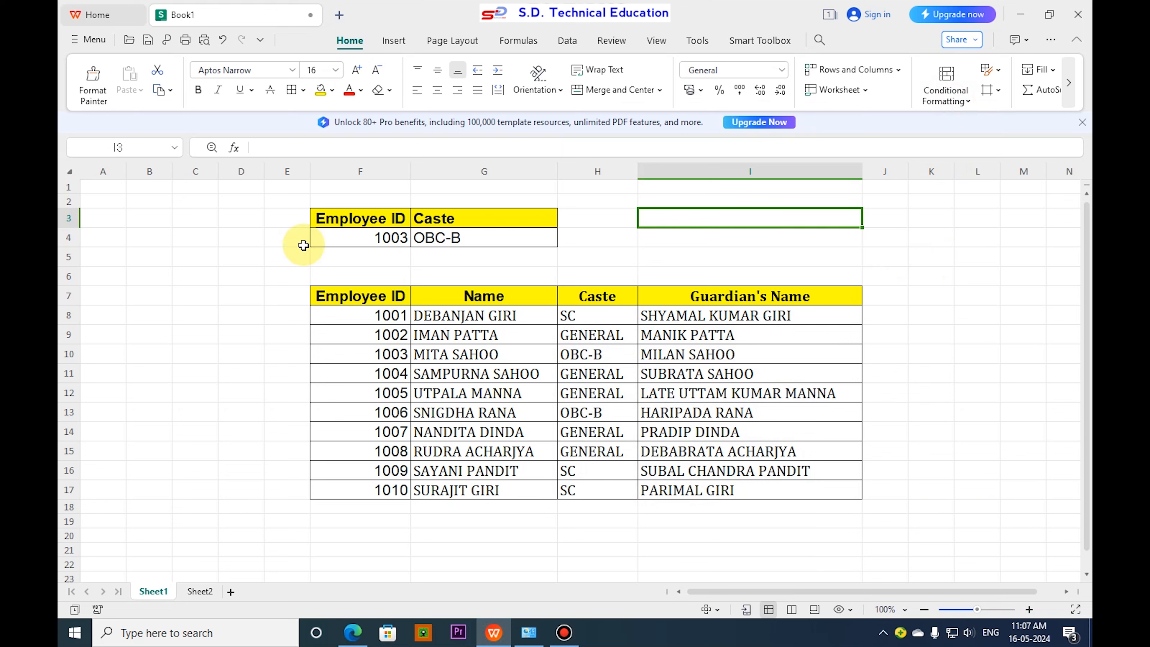
Step: On Sheet1, choose the fifth employee ID from the drop-down list in F4
{"action": "left_click", "coordinate": [354, 219]}
{"action": "left_click", "coordinate": [358, 242]}
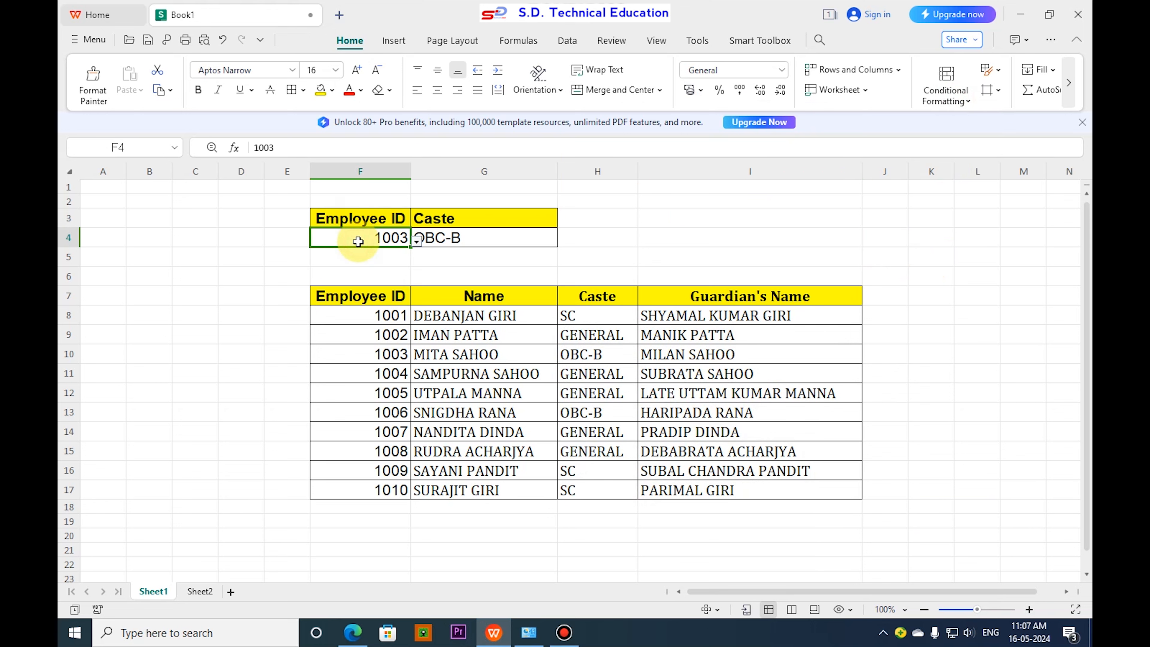
{"action": "left_click", "coordinate": [416, 242]}
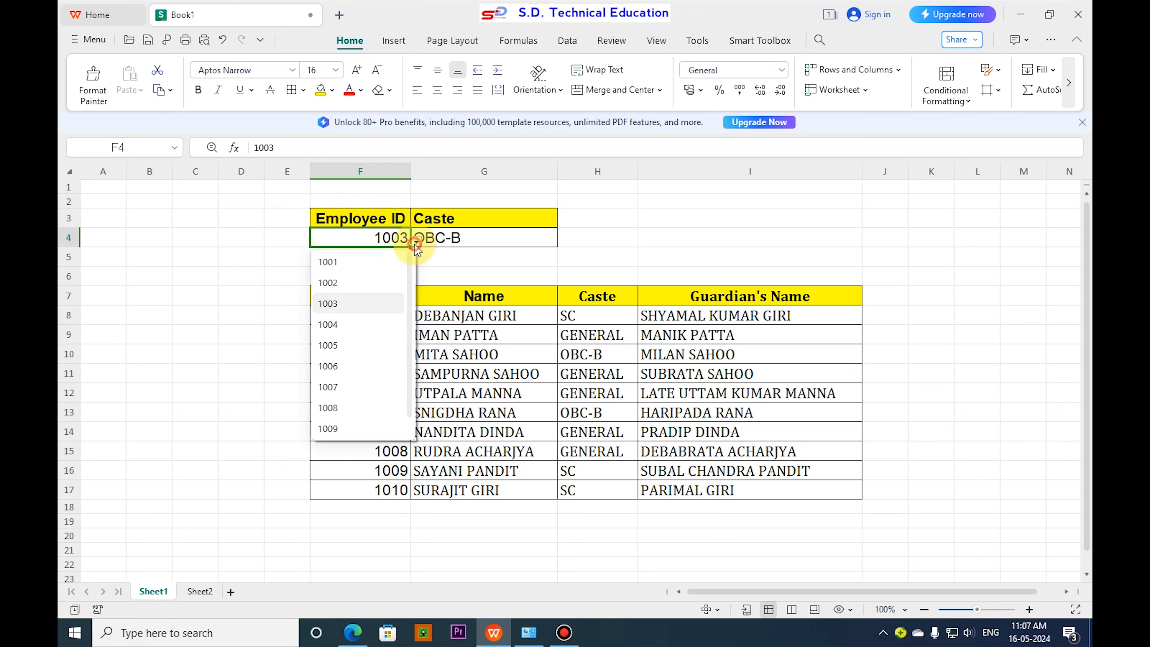
{"action": "left_click", "coordinate": [344, 353]}
{"action": "left_click", "coordinate": [620, 239]}
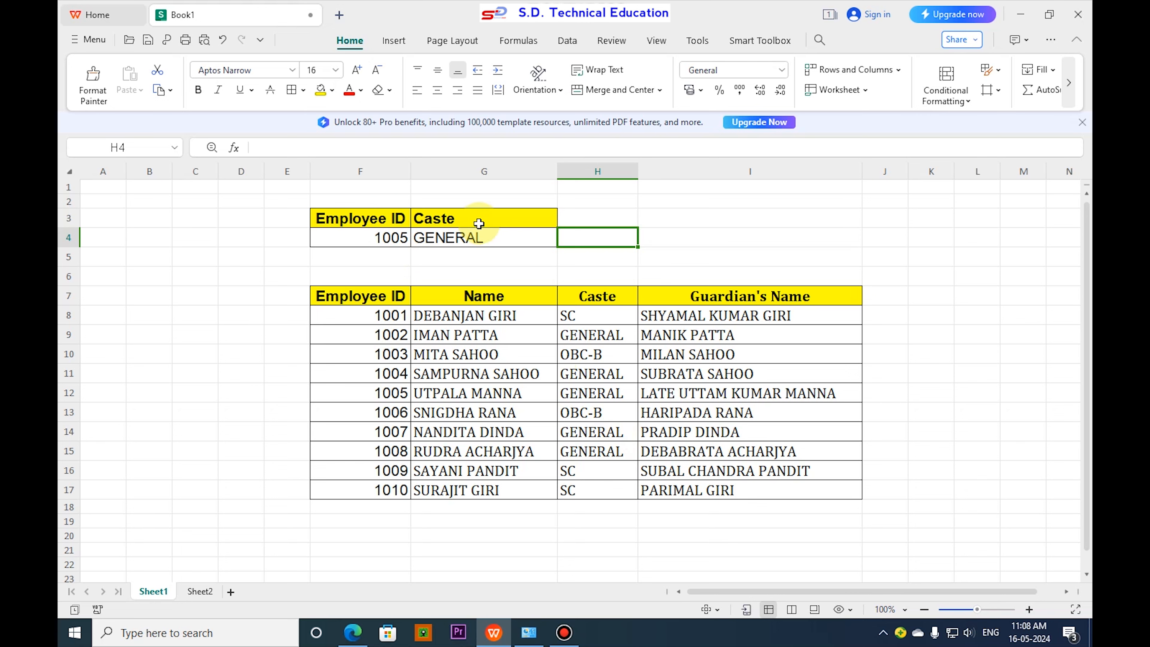
Step: Set the lookup field in G3 to Name, then Guardian's Name, and compare the result with the matching entry in I12
{"action": "left_click", "coordinate": [500, 222]}
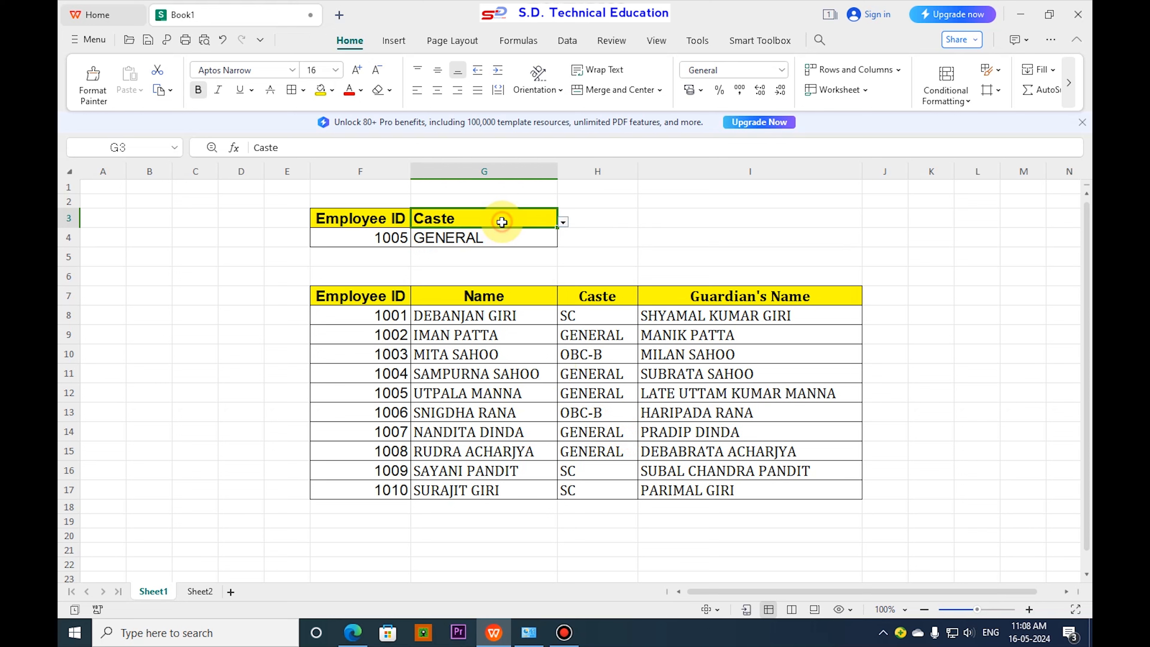
{"action": "left_click", "coordinate": [563, 222]}
{"action": "left_click", "coordinate": [445, 239]}
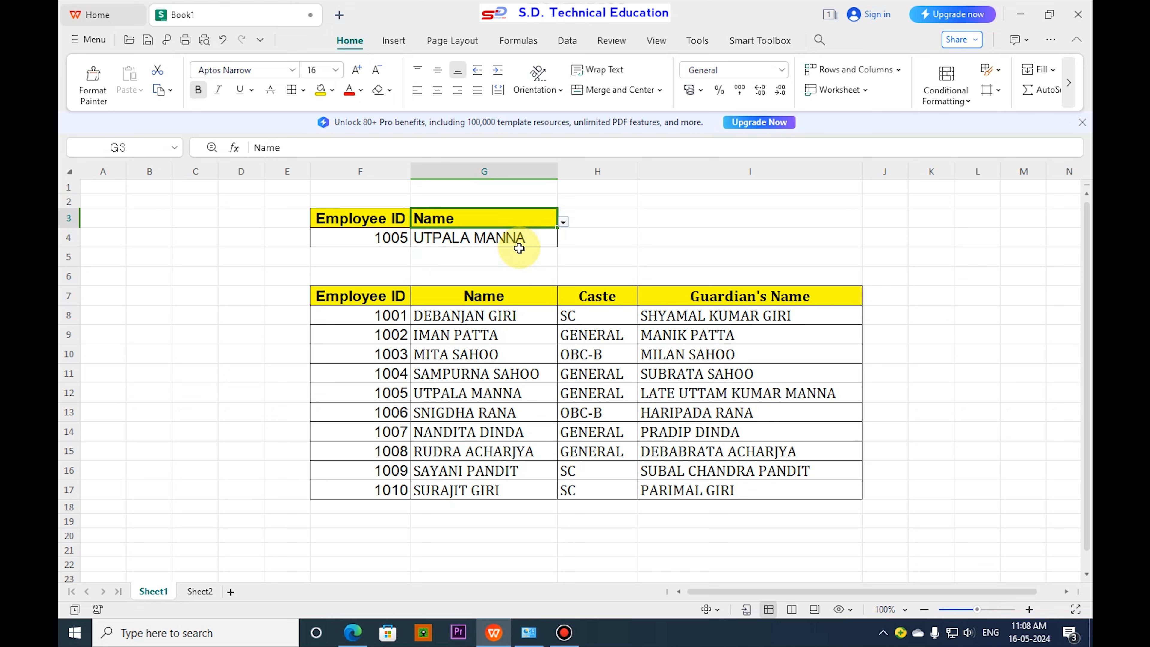
{"action": "left_click", "coordinate": [563, 222]}
{"action": "left_click", "coordinate": [471, 285]}
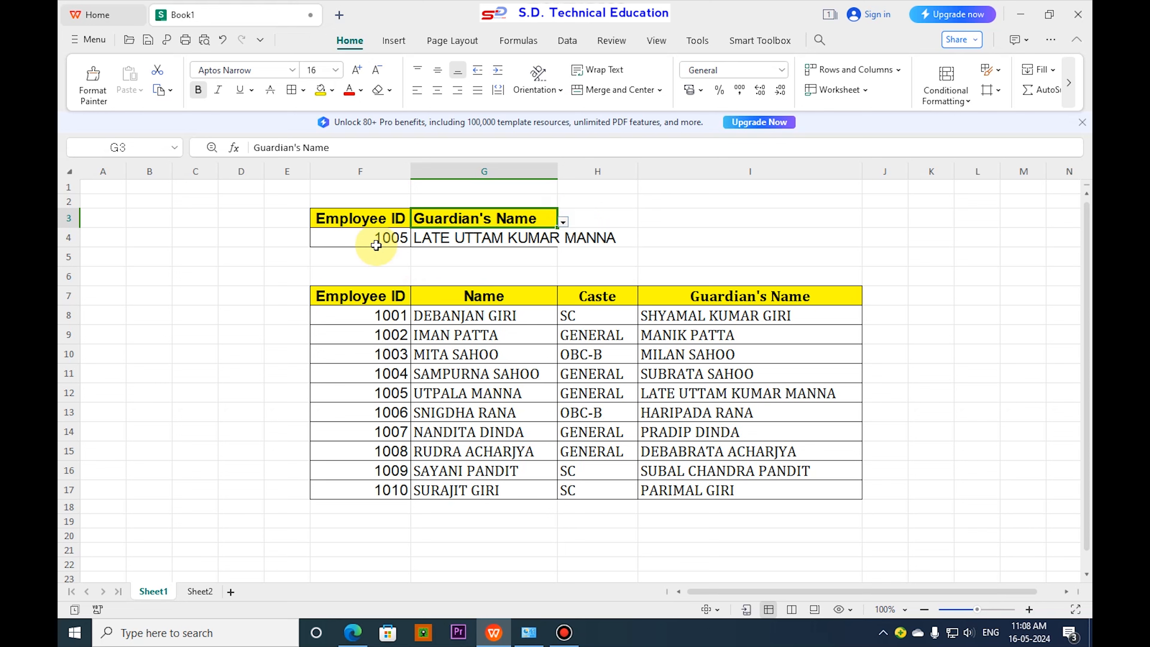
{"action": "left_click", "coordinate": [675, 393]}
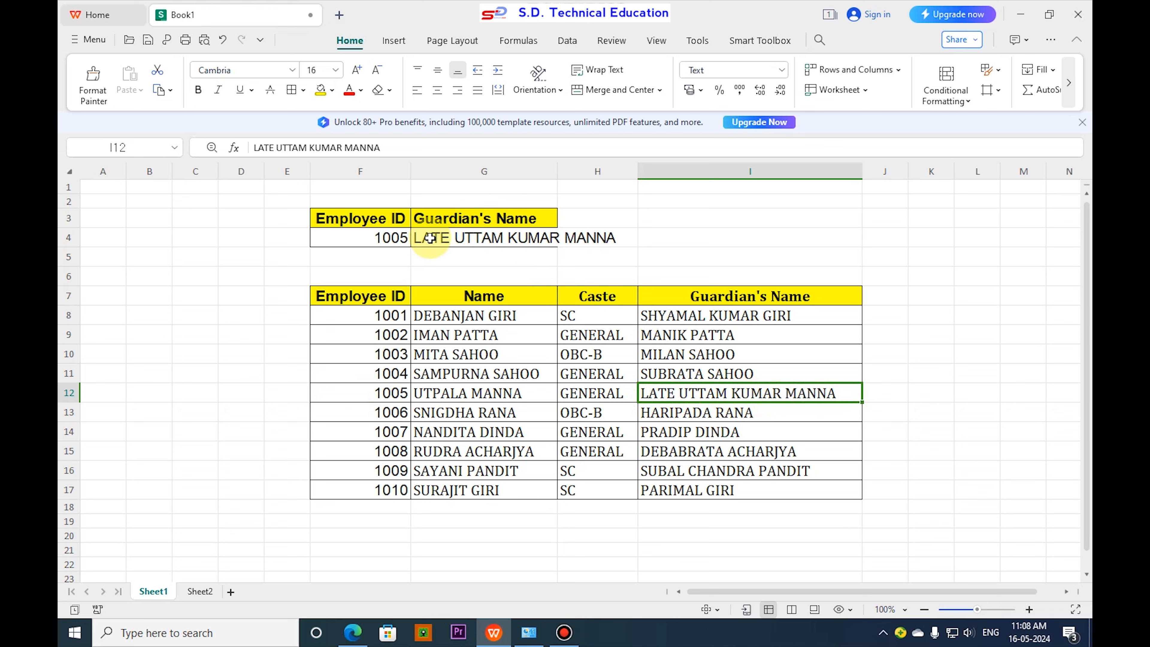
Step: Switch the lookup field in G3 to Name and compare the result with the matching entry in G12
{"action": "left_click", "coordinate": [547, 219]}
{"action": "left_click", "coordinate": [563, 225]}
{"action": "left_click", "coordinate": [467, 243]}
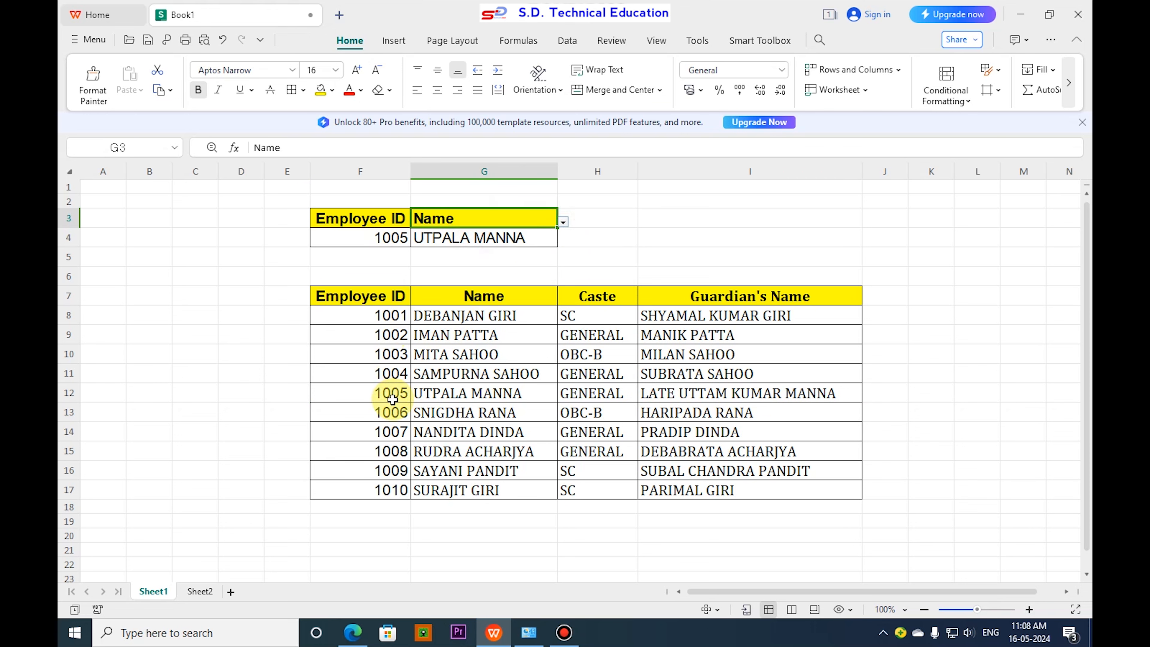
{"action": "left_click", "coordinate": [432, 393]}
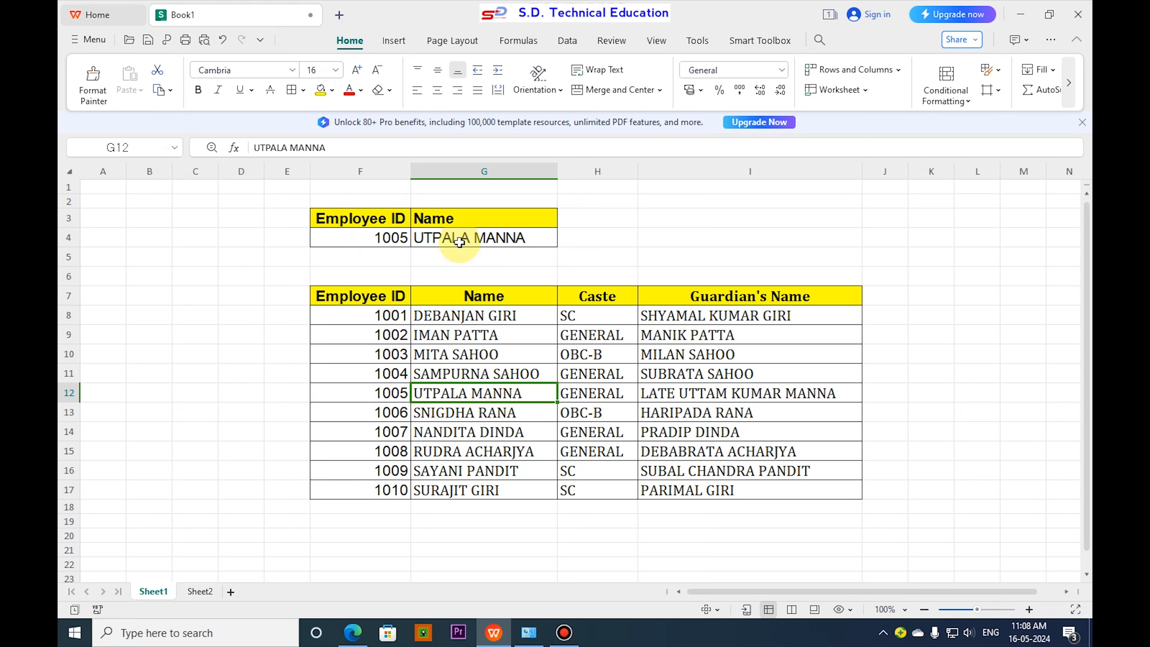
Step: Switch the lookup field in G3 to Caste
{"action": "left_click", "coordinate": [503, 219]}
{"action": "left_click", "coordinate": [563, 222]}
{"action": "left_click", "coordinate": [503, 263]}
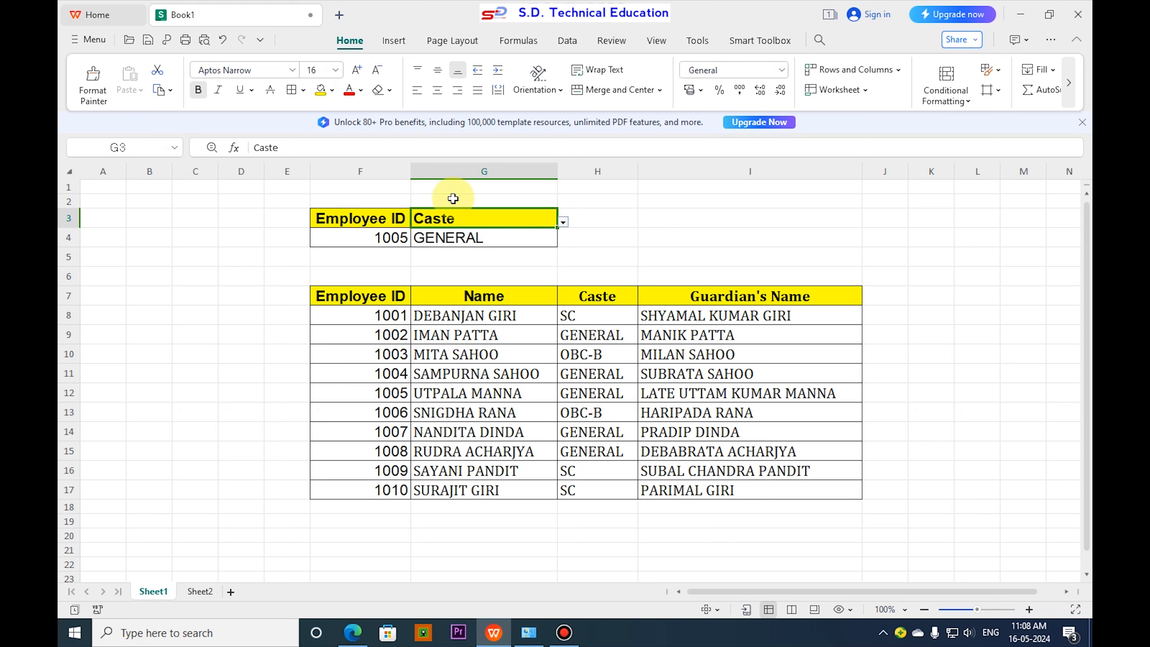
Step: Choose the second employee ID from the list in F4 and inspect the lookup formula in G4
{"action": "left_click", "coordinate": [393, 237]}
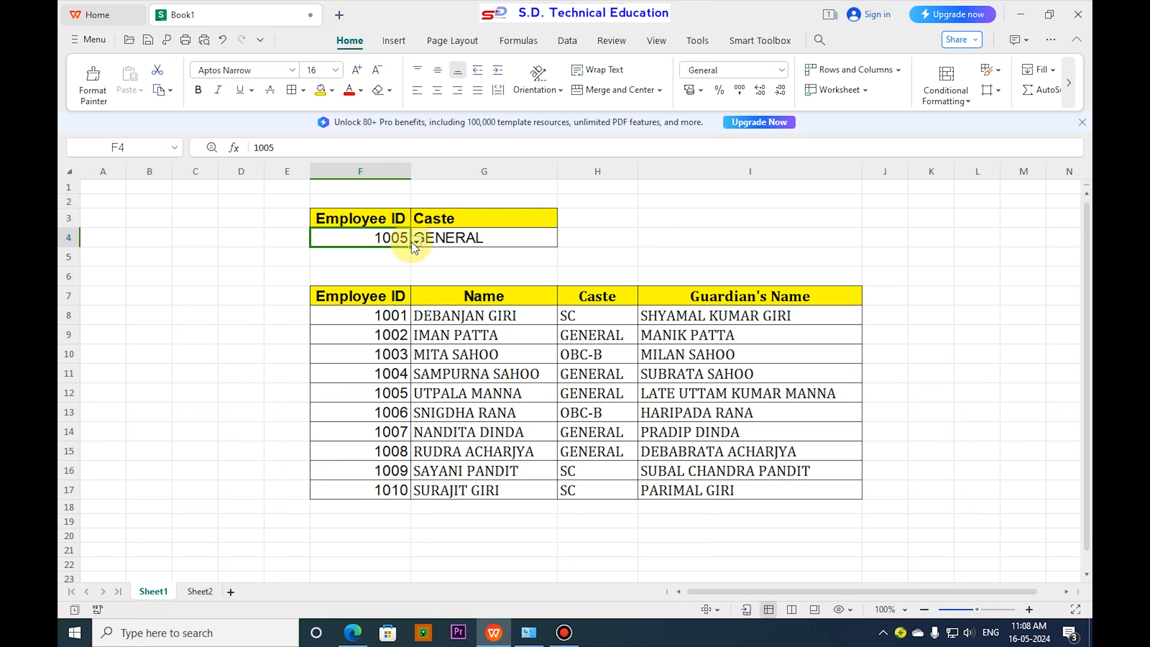
{"action": "left_click", "coordinate": [416, 241]}
{"action": "left_click", "coordinate": [360, 286]}
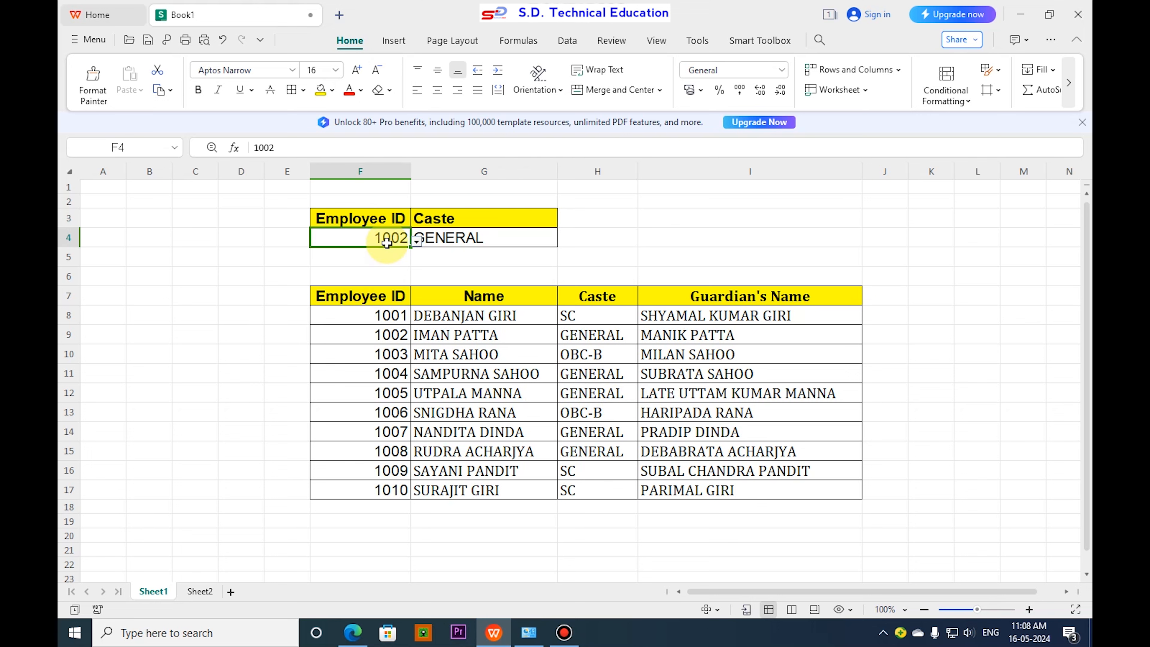
{"action": "left_click", "coordinate": [461, 238]}
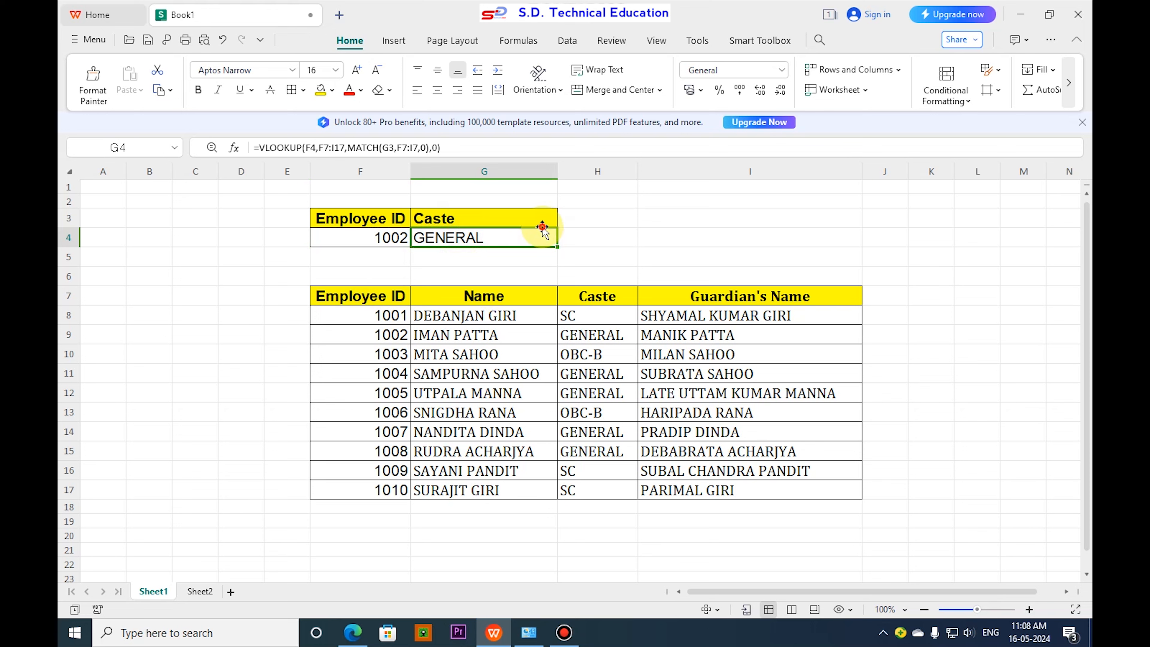
Step: Set G3 to Name and compare the lookup result with the second employee's row in the table
{"action": "left_click", "coordinate": [543, 219]}
{"action": "left_click", "coordinate": [563, 221]}
{"action": "left_click", "coordinate": [426, 241]}
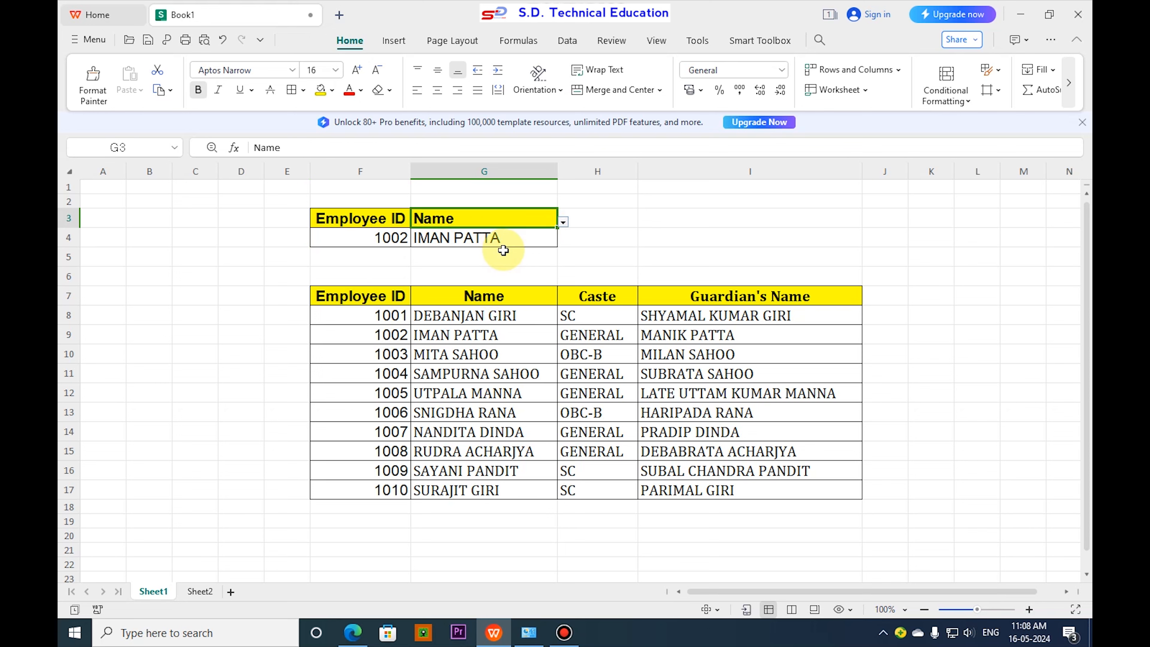
{"action": "left_click", "coordinate": [387, 334]}
{"action": "left_click", "coordinate": [513, 334]}
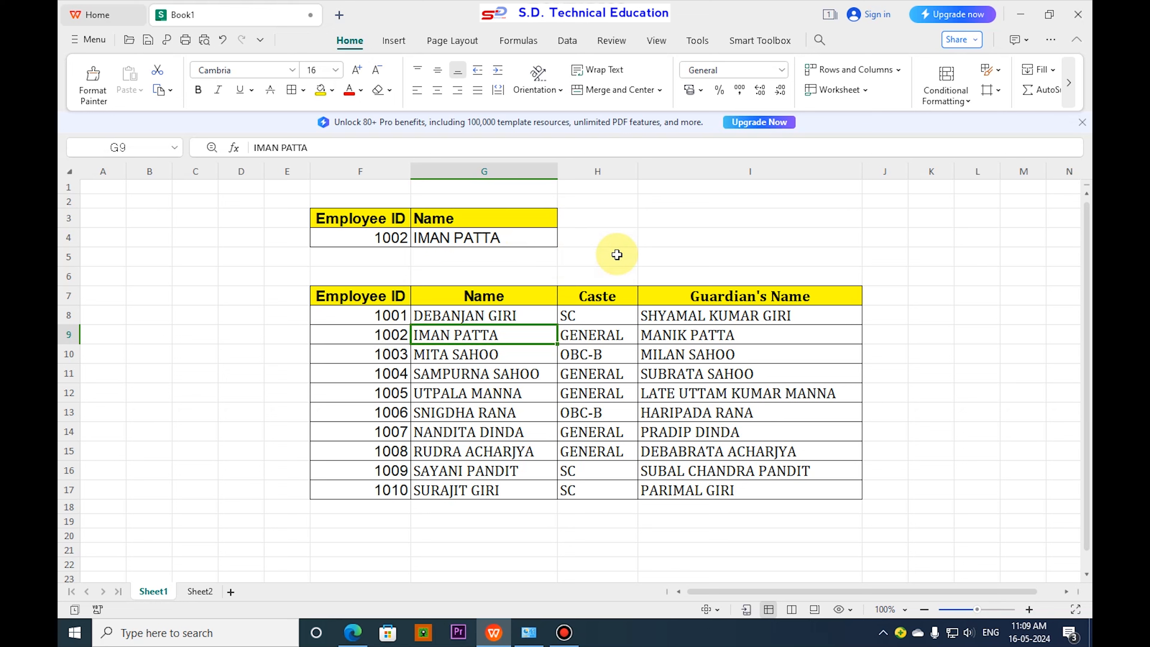
Step: On Sheet2, apply List data validation to F4 with the employee IDs in =$F$8:$F$17 as the source
{"action": "left_click", "coordinate": [196, 591]}
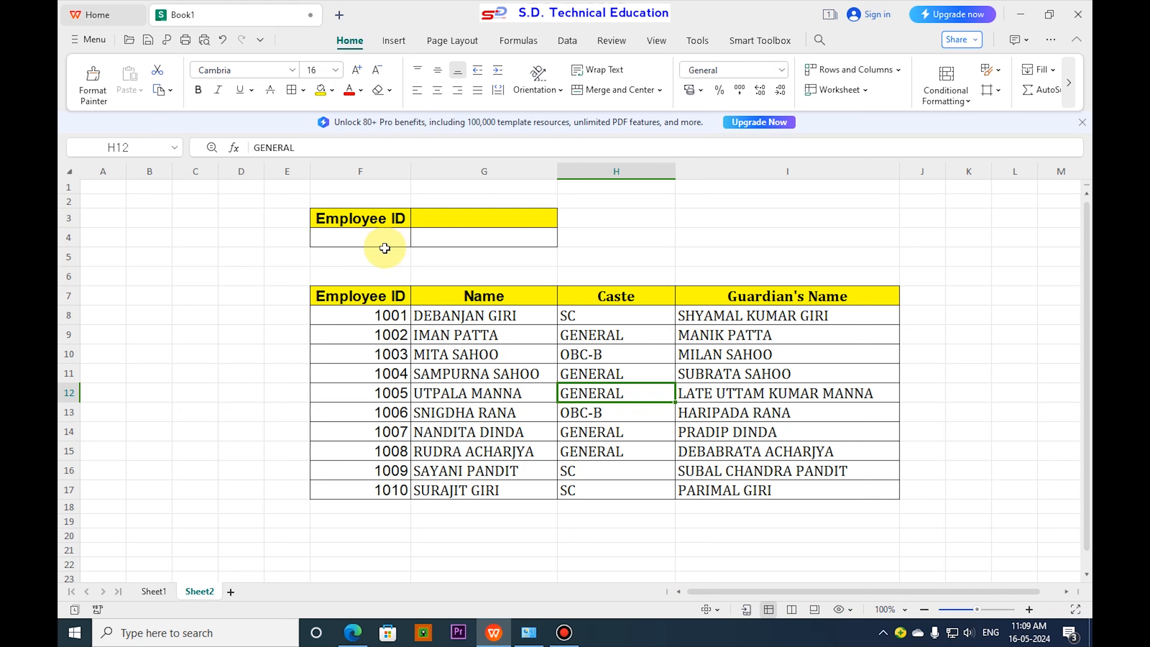
{"action": "left_click", "coordinate": [371, 240]}
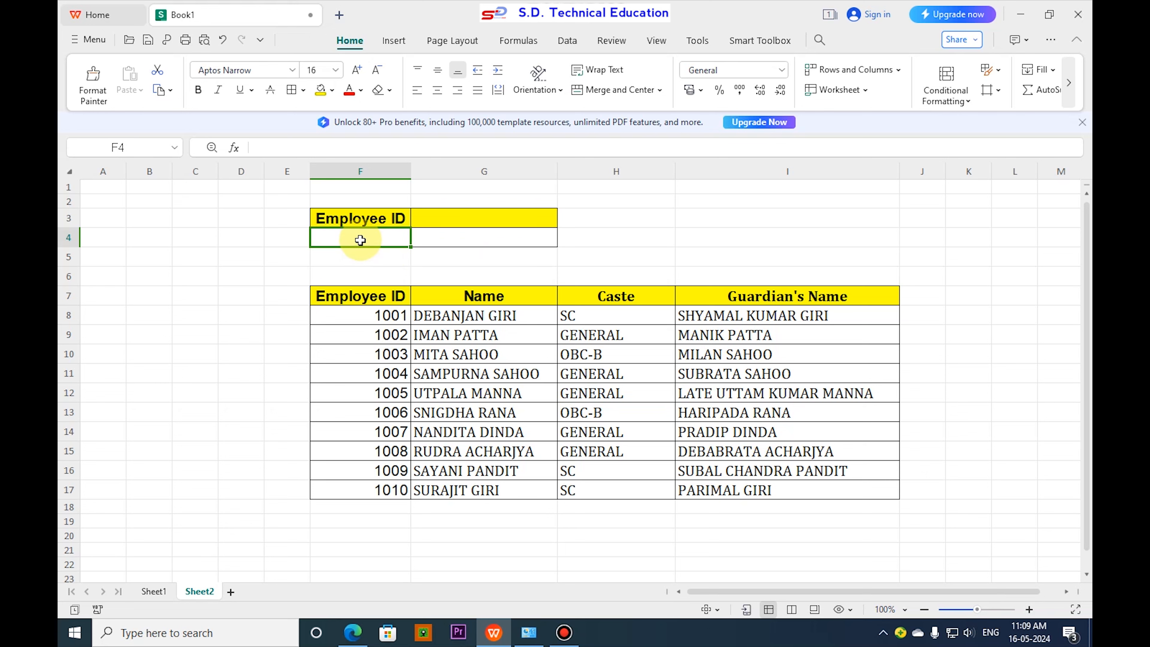
{"action": "left_click", "coordinate": [568, 40]}
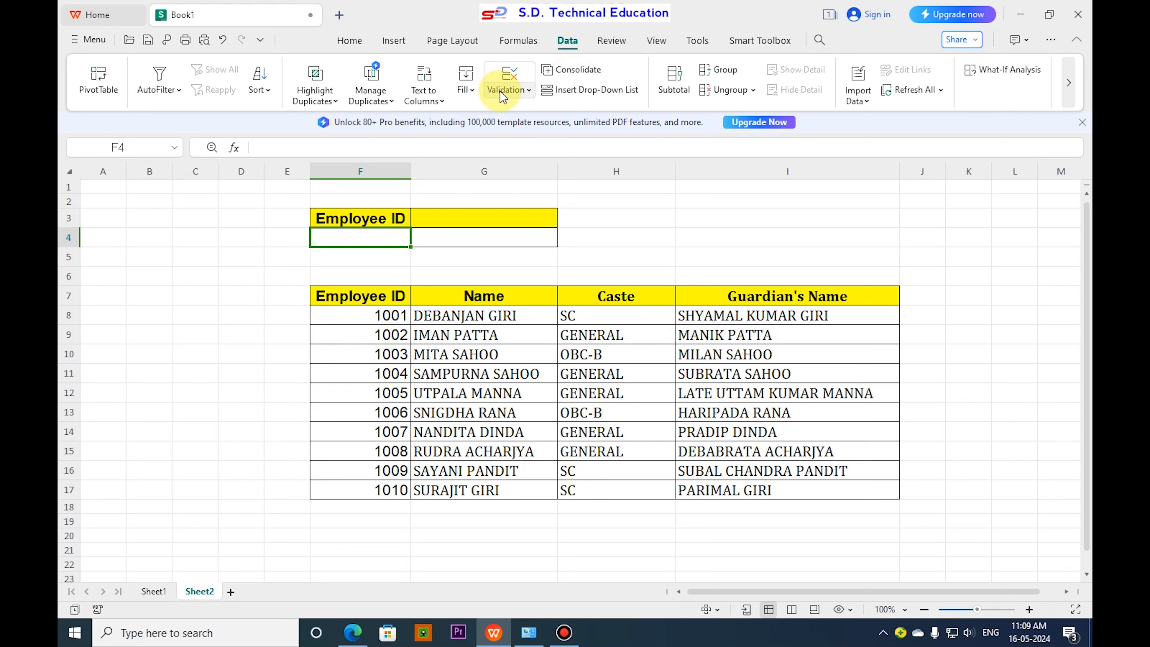
{"action": "left_click", "coordinate": [524, 91]}
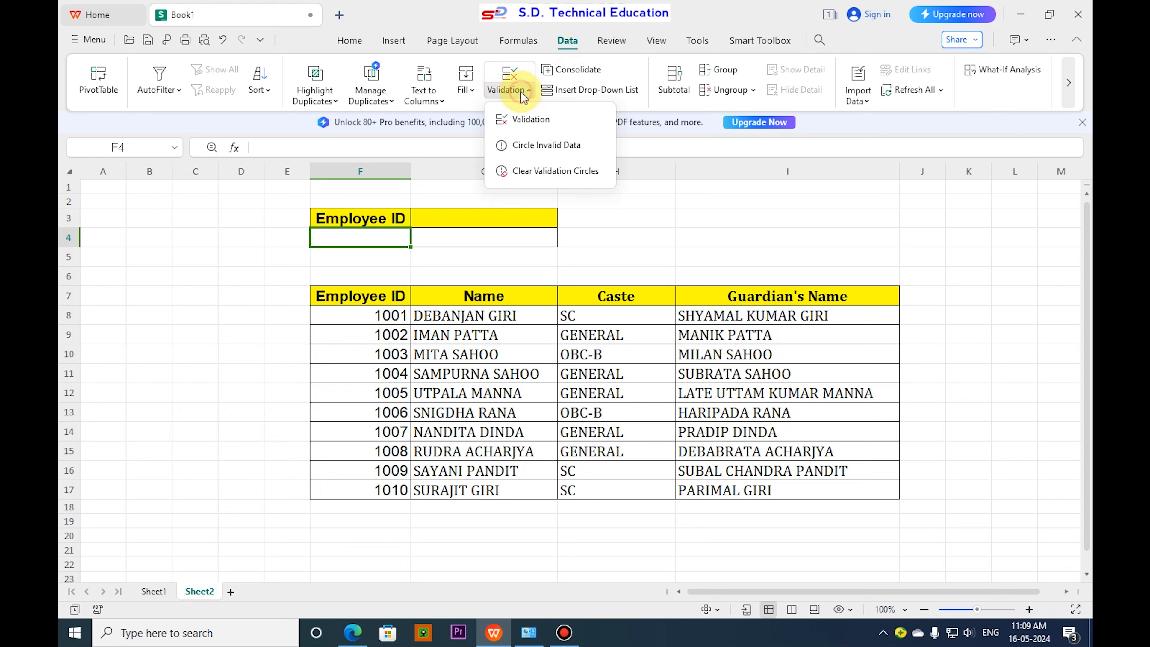
{"action": "left_click", "coordinate": [524, 122]}
{"action": "left_click_drag", "start_coordinate": [539, 188], "coordinate": [642, 195]}
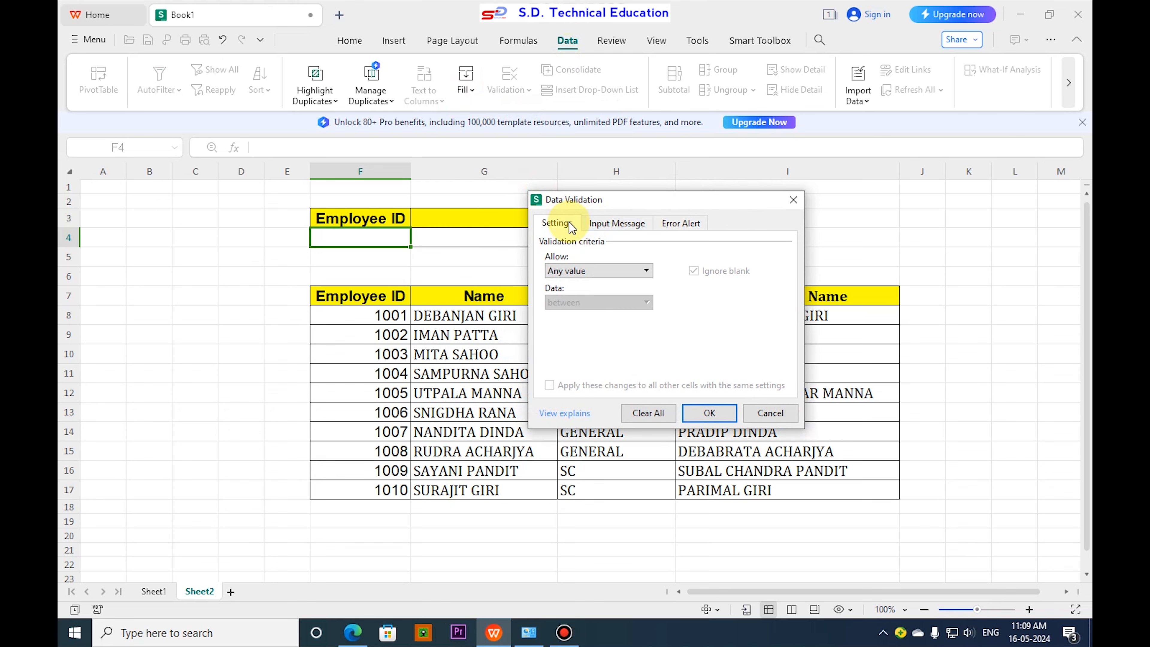
{"action": "left_click", "coordinate": [624, 271]}
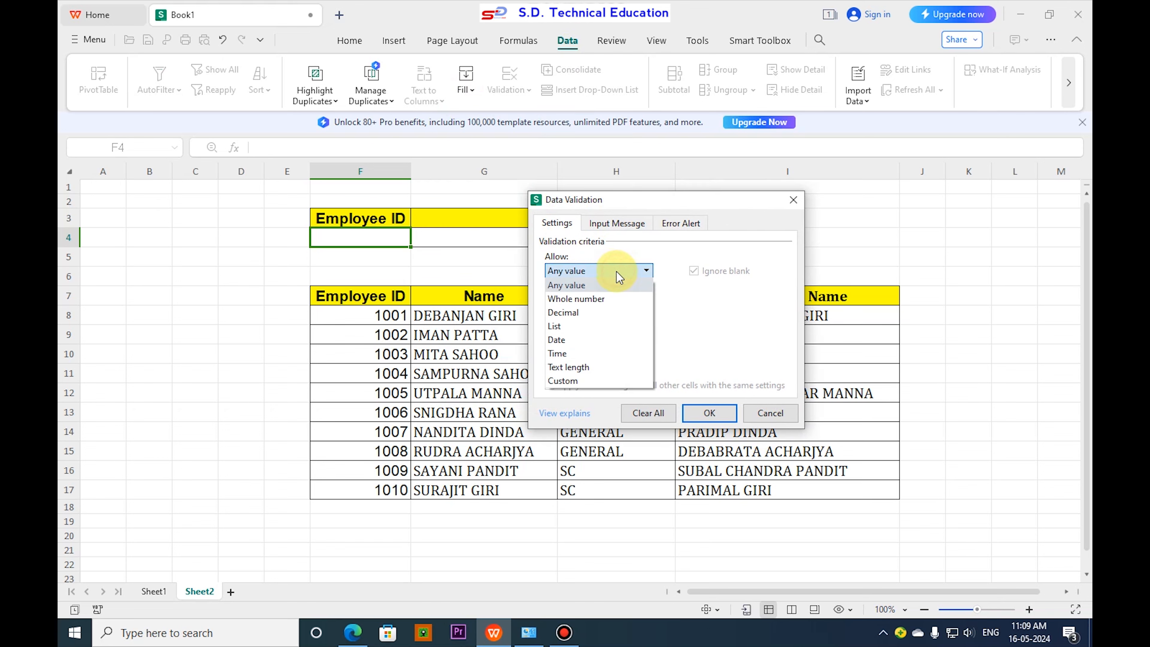
{"action": "left_click", "coordinate": [573, 326]}
{"action": "left_click_drag", "start_coordinate": [642, 202], "coordinate": [692, 164]}
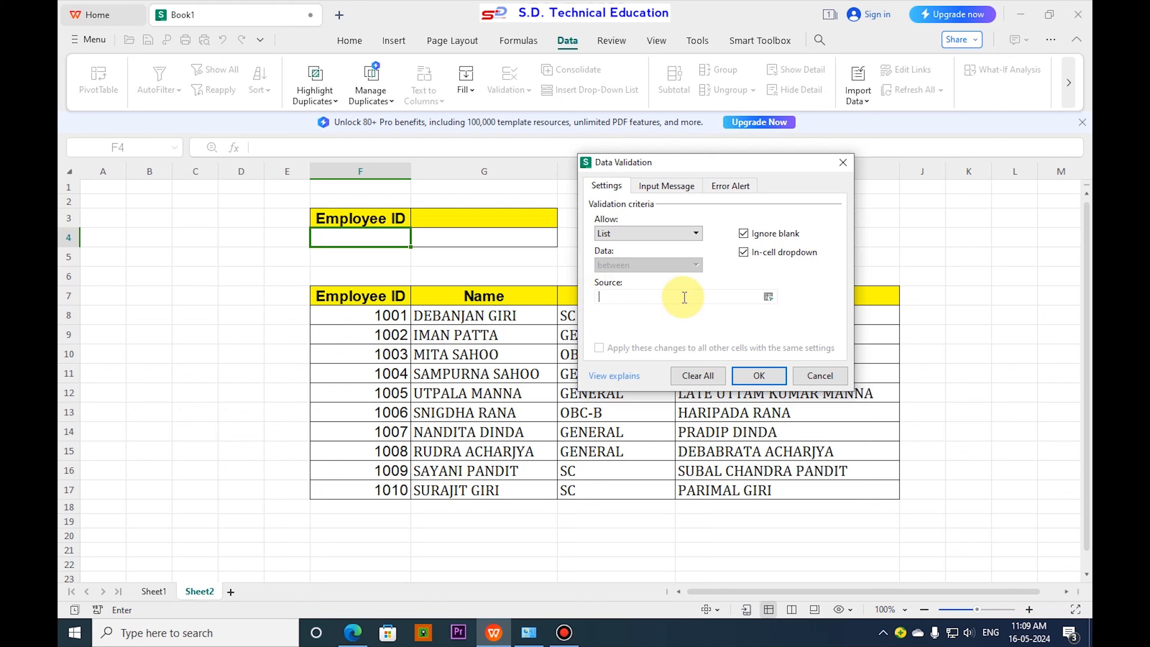
{"action": "left_click_drag", "start_coordinate": [375, 323], "coordinate": [357, 489]}
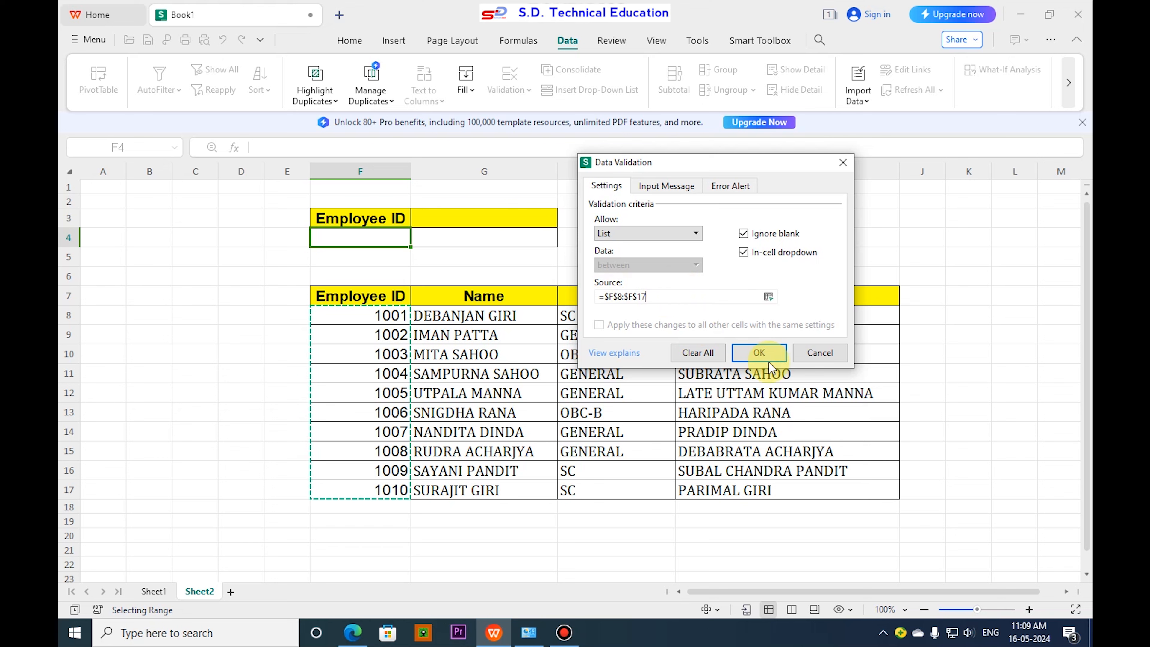
{"action": "left_click", "coordinate": [759, 353]}
Step: Test the drop-down list in F4 by choosing the third employee ID, then the second
{"action": "left_click", "coordinate": [416, 241]}
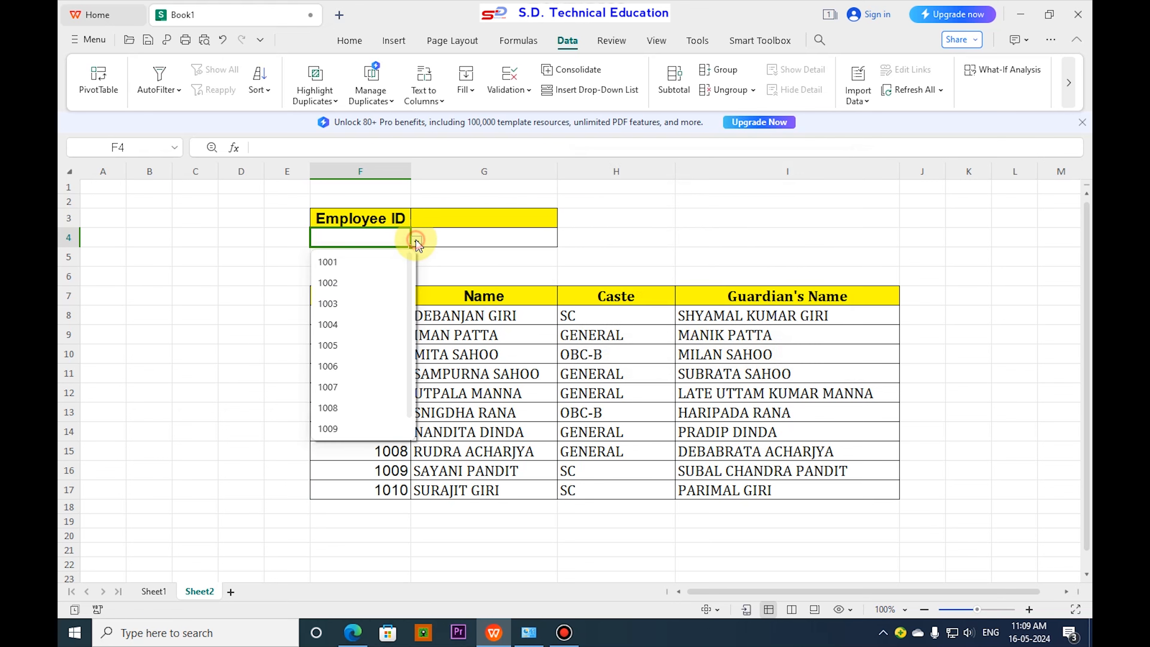
{"action": "left_click", "coordinate": [358, 306]}
{"action": "left_click", "coordinate": [417, 241]}
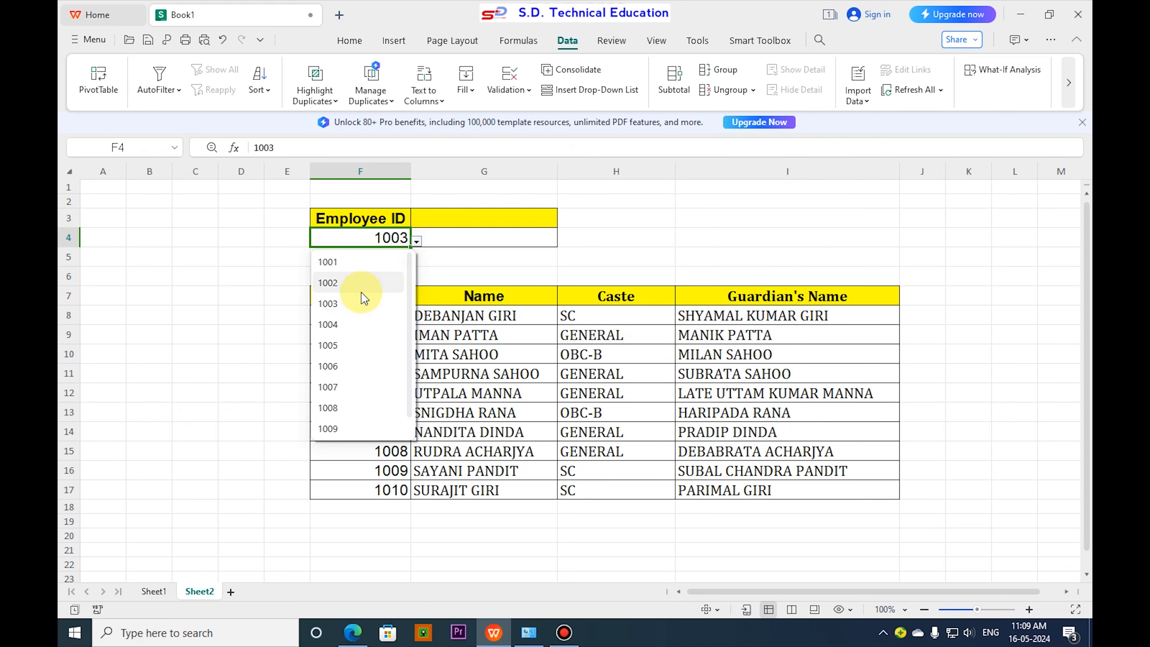
{"action": "left_click", "coordinate": [362, 284]}
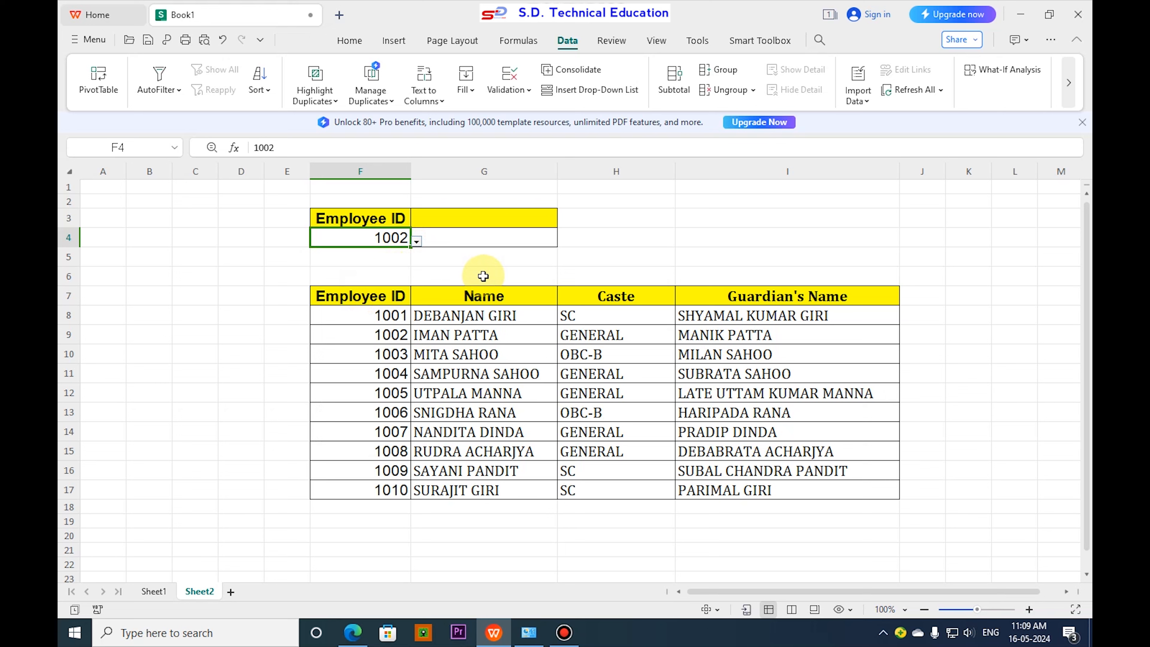
Step: Apply List data validation to G3 with the table headers in =$G$7:$I$7 as the source
{"action": "left_click", "coordinate": [444, 220]}
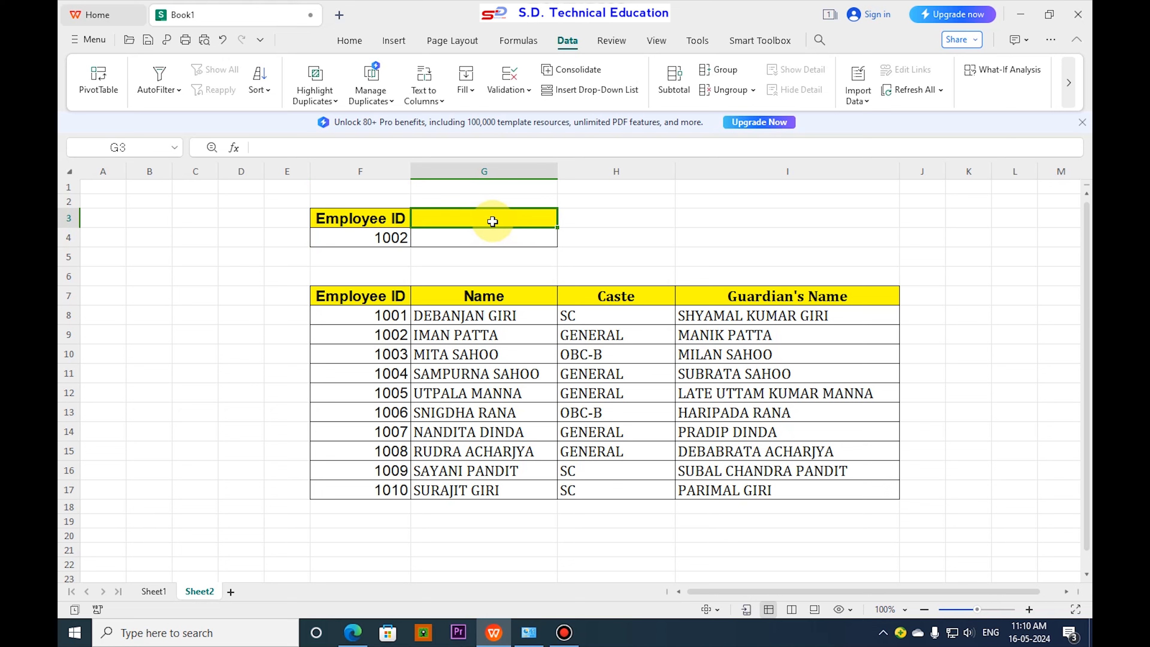
{"action": "left_click", "coordinate": [529, 90]}
{"action": "left_click", "coordinate": [530, 118]}
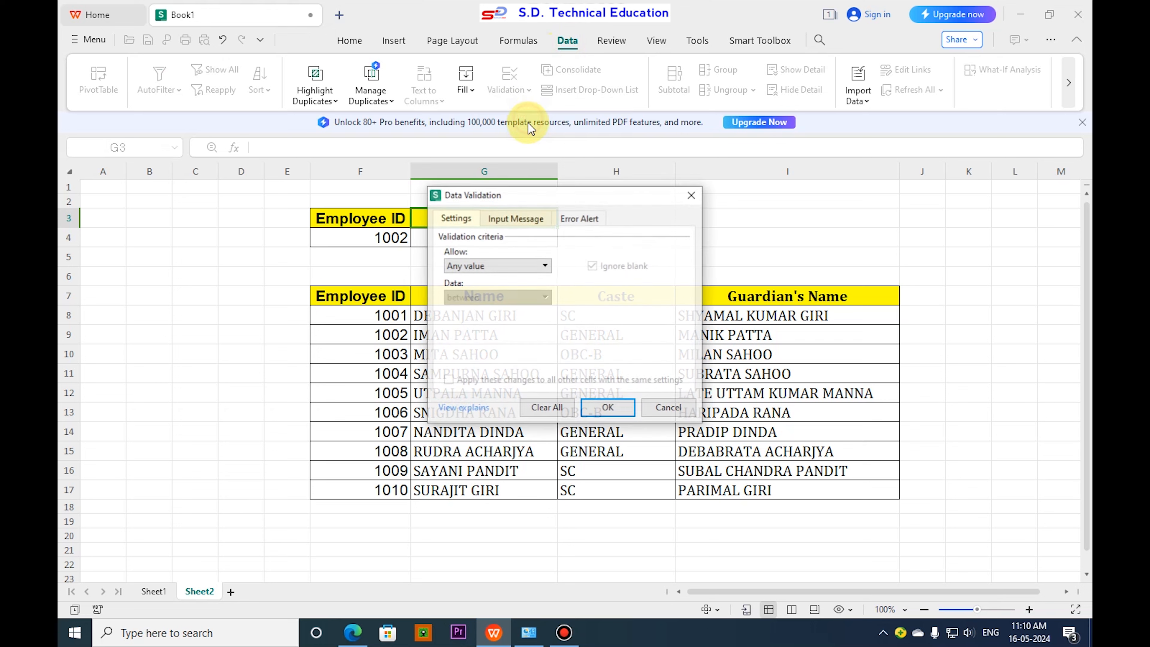
{"action": "left_click_drag", "start_coordinate": [550, 196], "coordinate": [794, 161]}
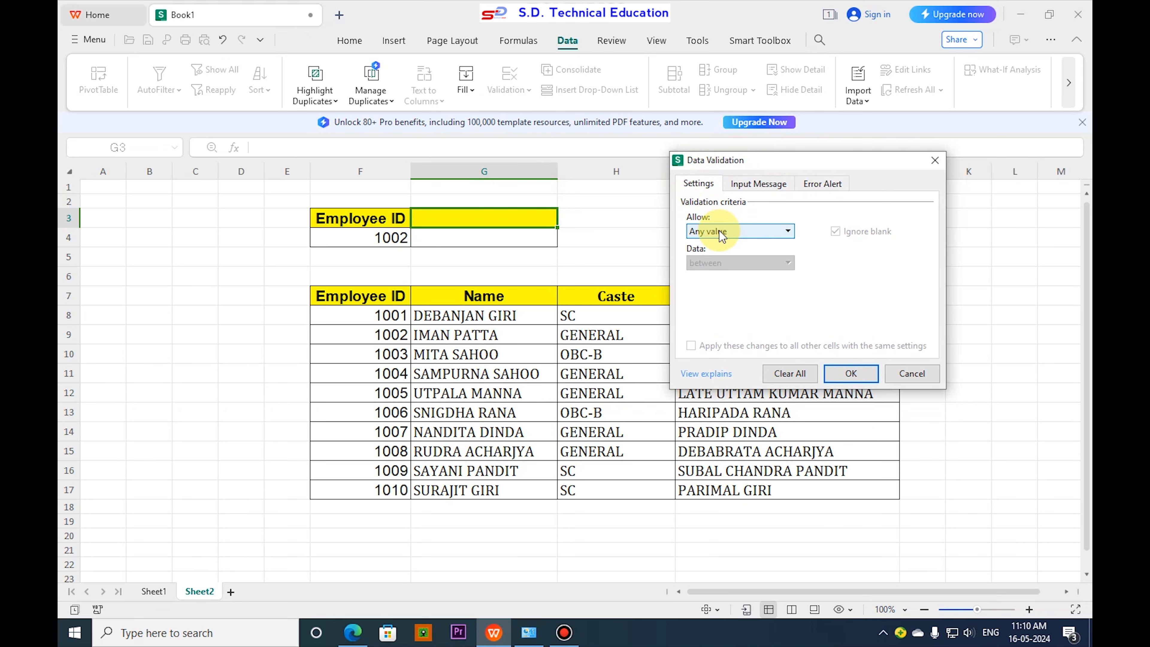
{"action": "left_click", "coordinate": [721, 232]}
{"action": "left_click", "coordinate": [715, 286]}
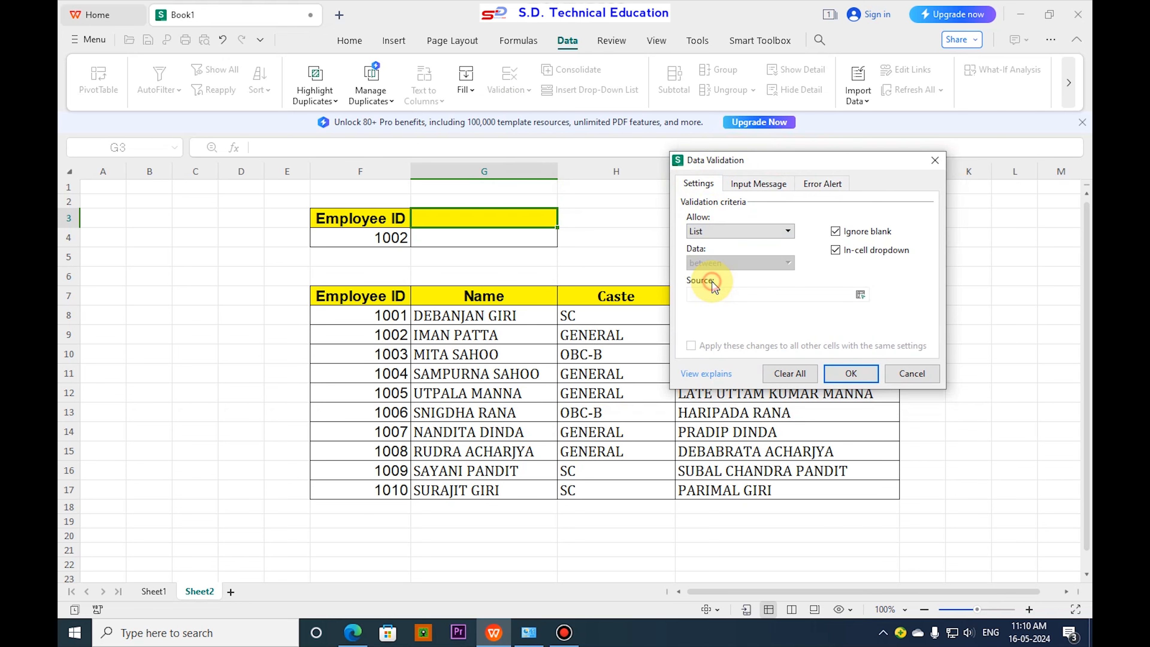
{"action": "left_click", "coordinate": [713, 294]}
{"action": "left_click_drag", "start_coordinate": [768, 160], "coordinate": [776, 42]}
{"action": "left_click_drag", "start_coordinate": [480, 297], "coordinate": [732, 297]}
{"action": "left_click_drag", "start_coordinate": [798, 43], "coordinate": [656, 114]}
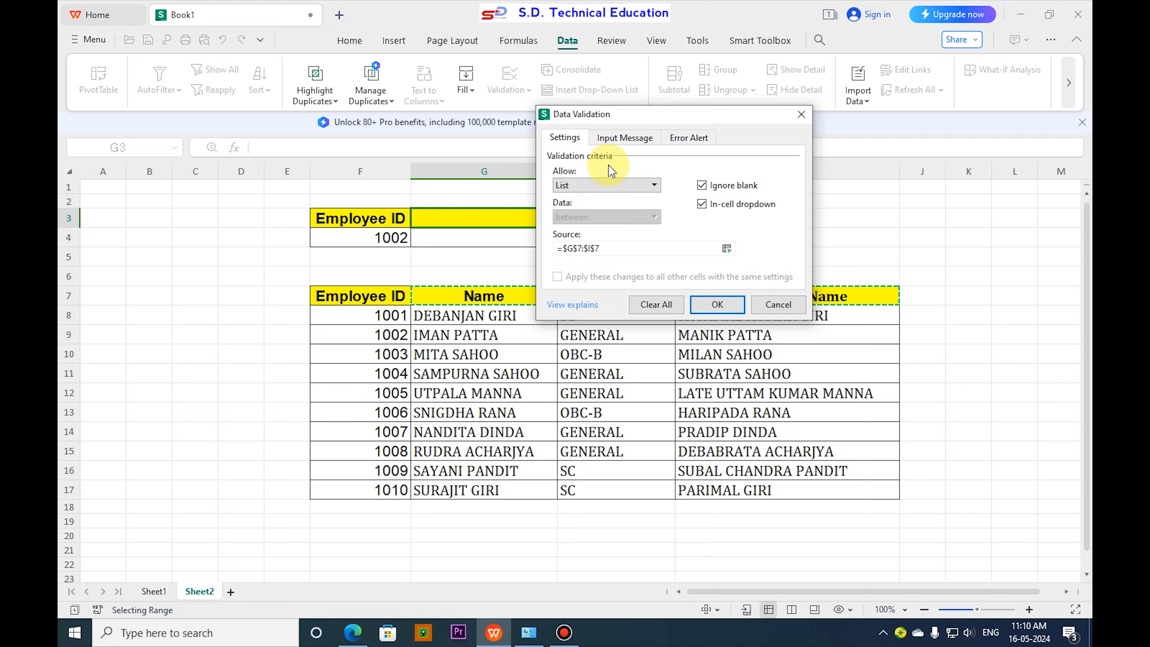
{"action": "left_click", "coordinate": [719, 305]}
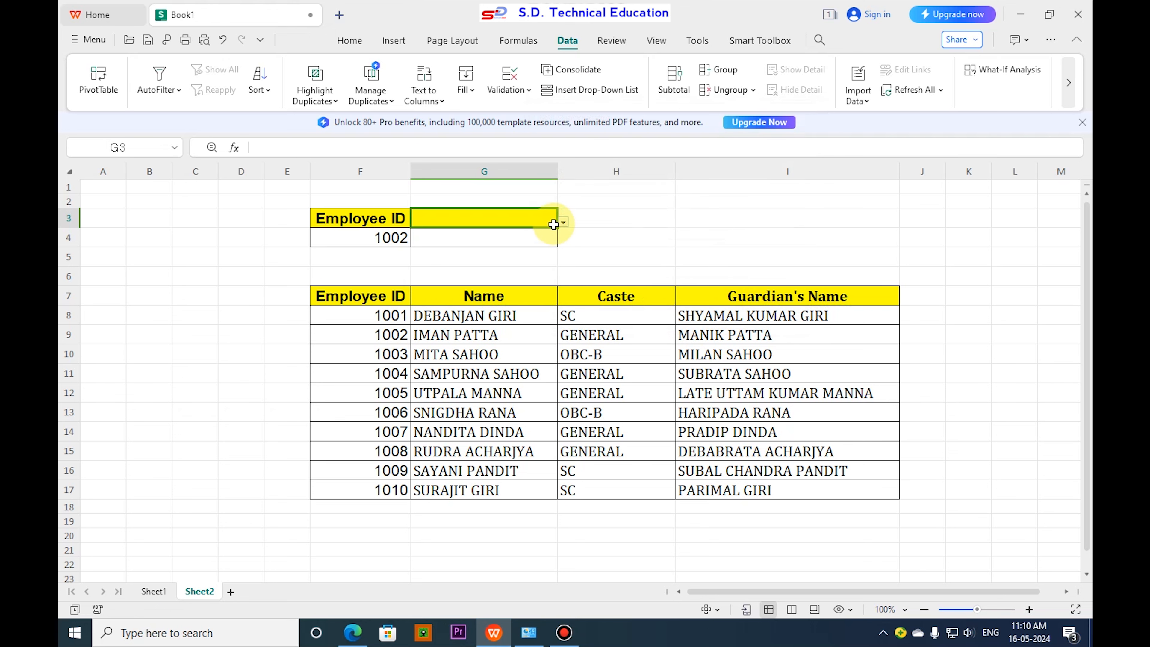
Step: Test the drop-down list in G3 by choosing Name, then Caste
{"action": "left_click", "coordinate": [563, 222]}
{"action": "left_click", "coordinate": [486, 243]}
{"action": "left_click", "coordinate": [562, 222]}
{"action": "left_click", "coordinate": [495, 263]}
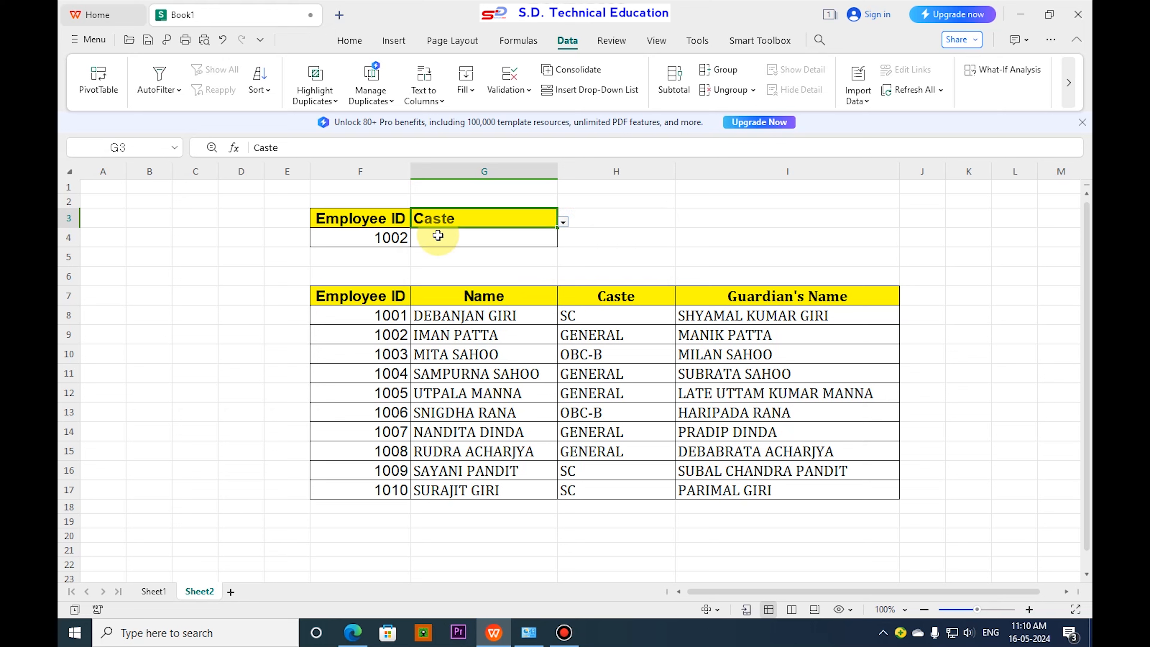
{"action": "left_click", "coordinate": [378, 241]}
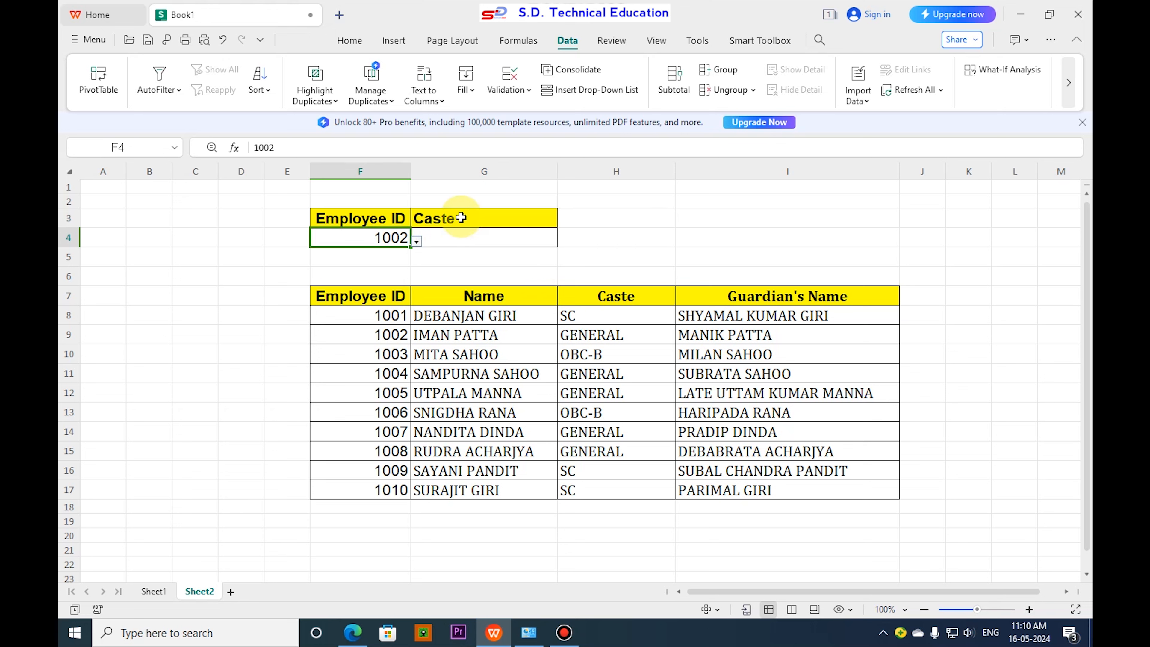
{"action": "left_click", "coordinate": [521, 219]}
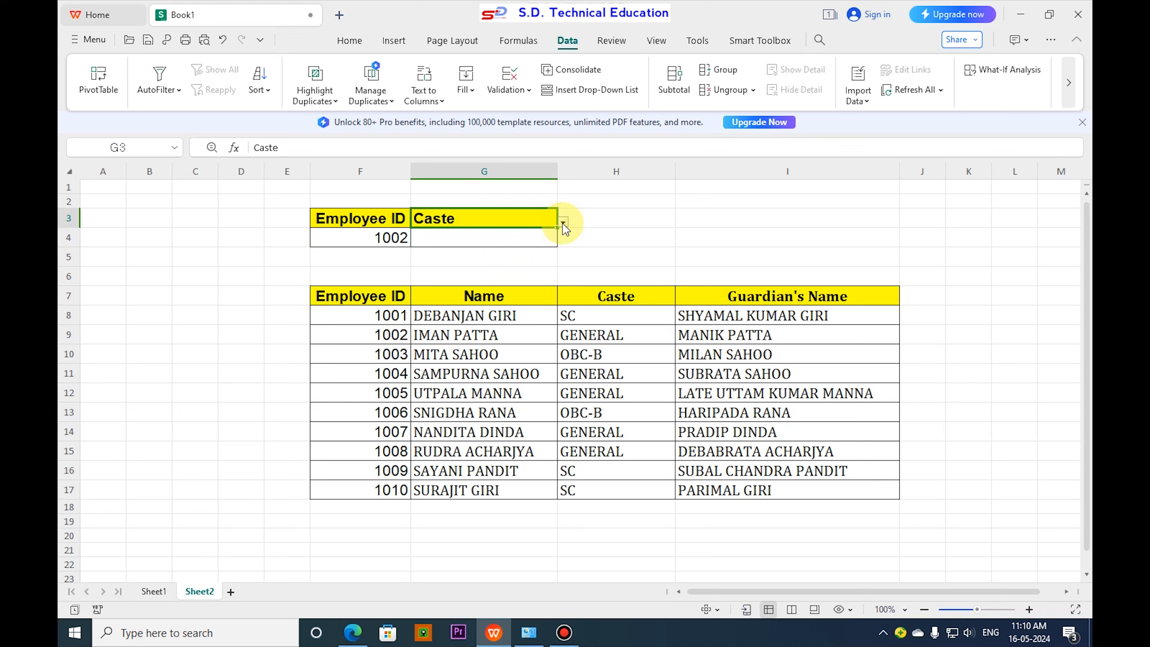
Step: Test the remaining choices of the drop-down list in G3 by choosing Guardian's Name, then Name
{"action": "left_click", "coordinate": [563, 223]}
{"action": "left_click", "coordinate": [439, 285]}
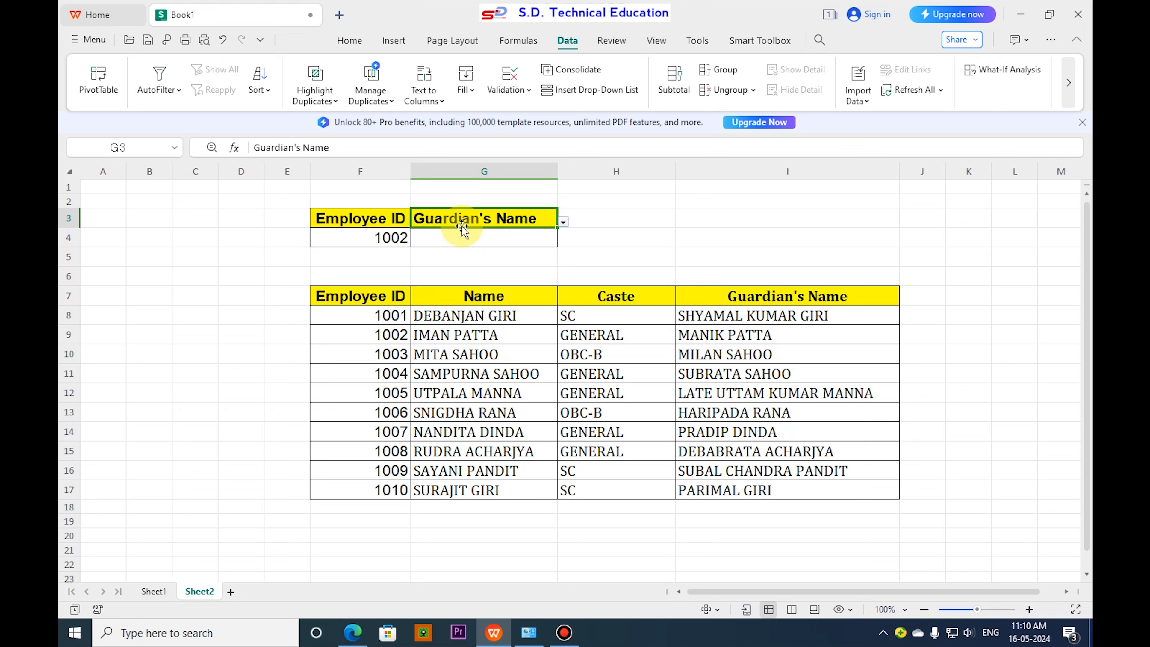
{"action": "left_click", "coordinate": [563, 222]}
{"action": "left_click", "coordinate": [487, 237]}
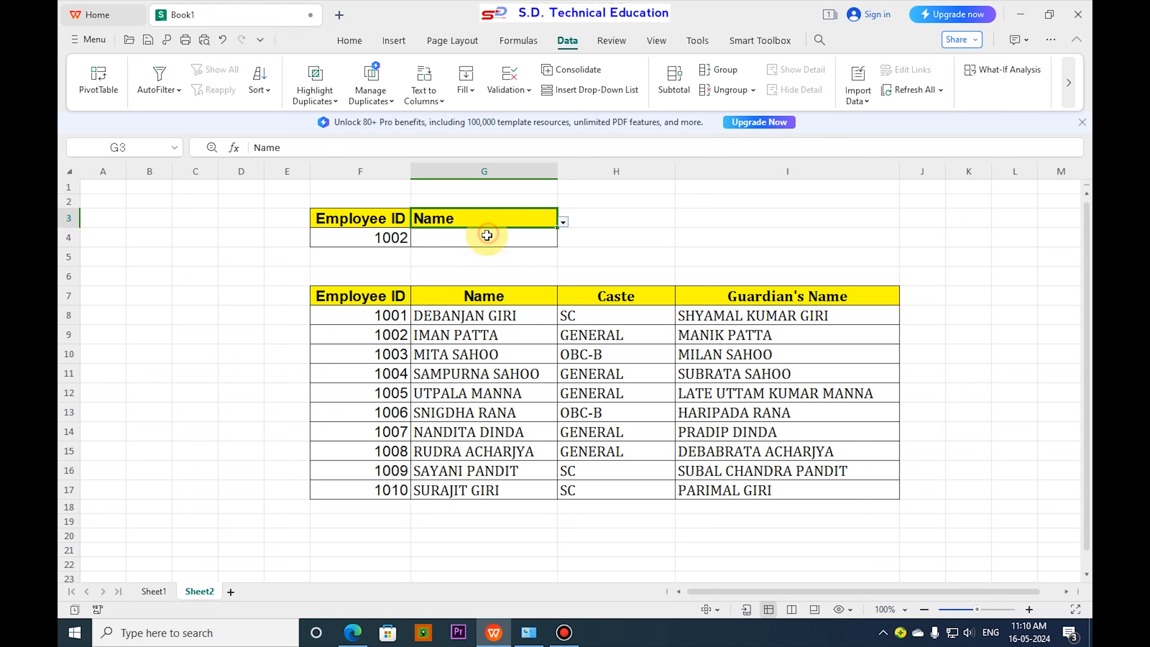
Step: Begin a VLOOKUP formula in G4 with F4 as the lookup value and F7:I17 as the table array
{"action": "left_click", "coordinate": [464, 239]}
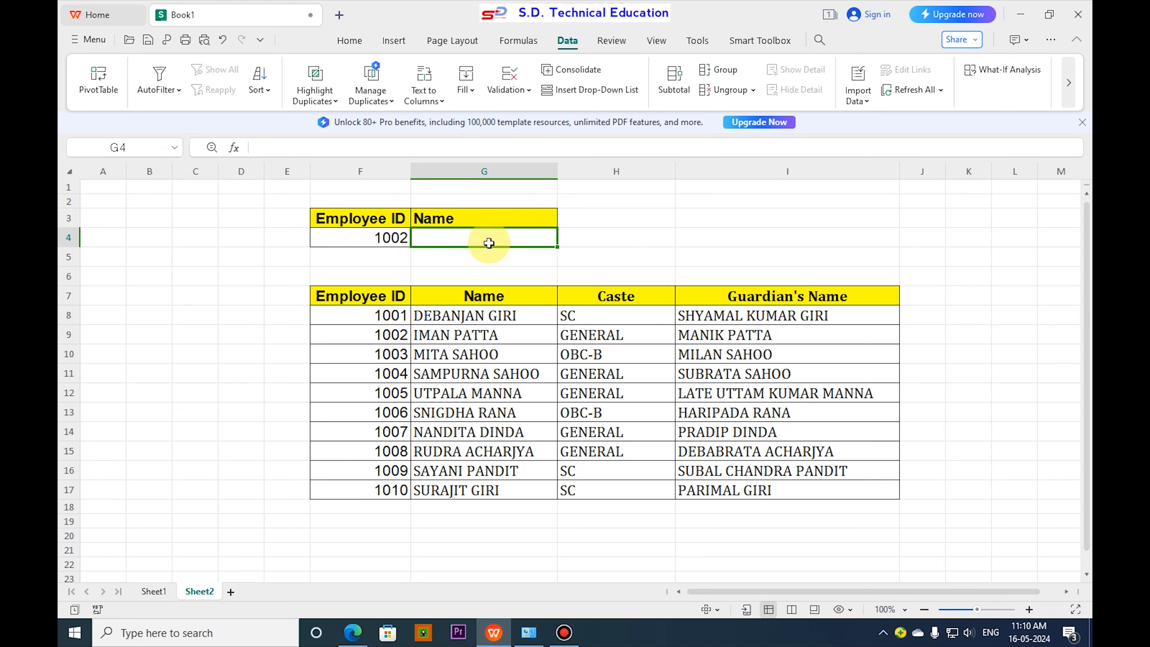
{"action": "type", "text": "="}
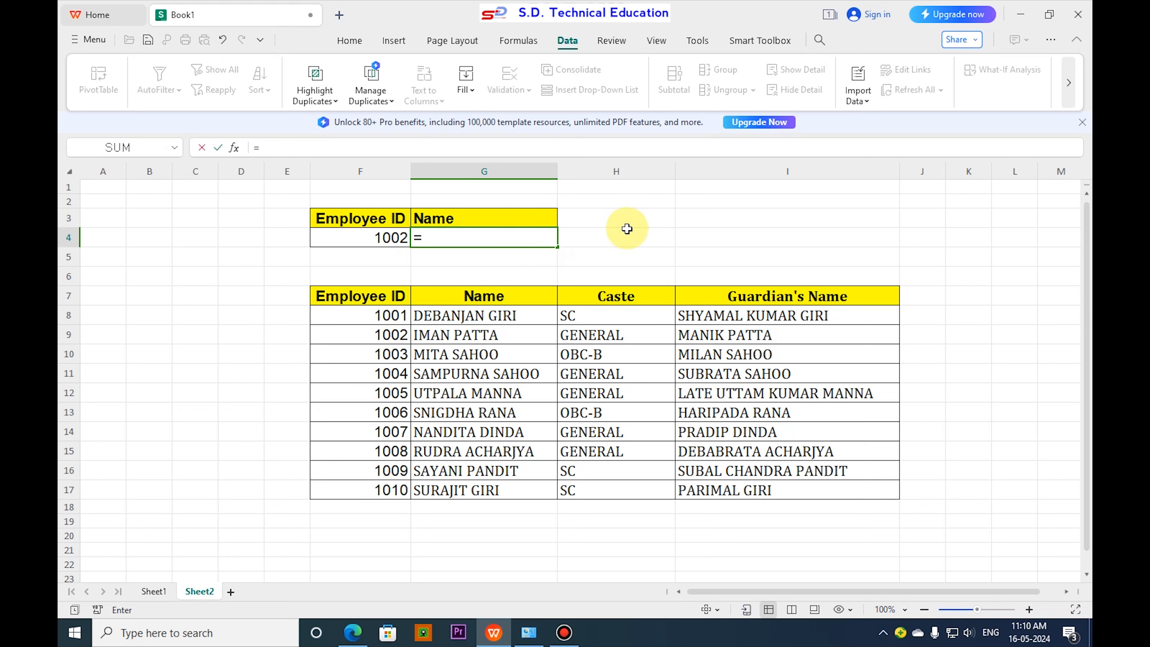
{"action": "type", "text": "vlooku"}
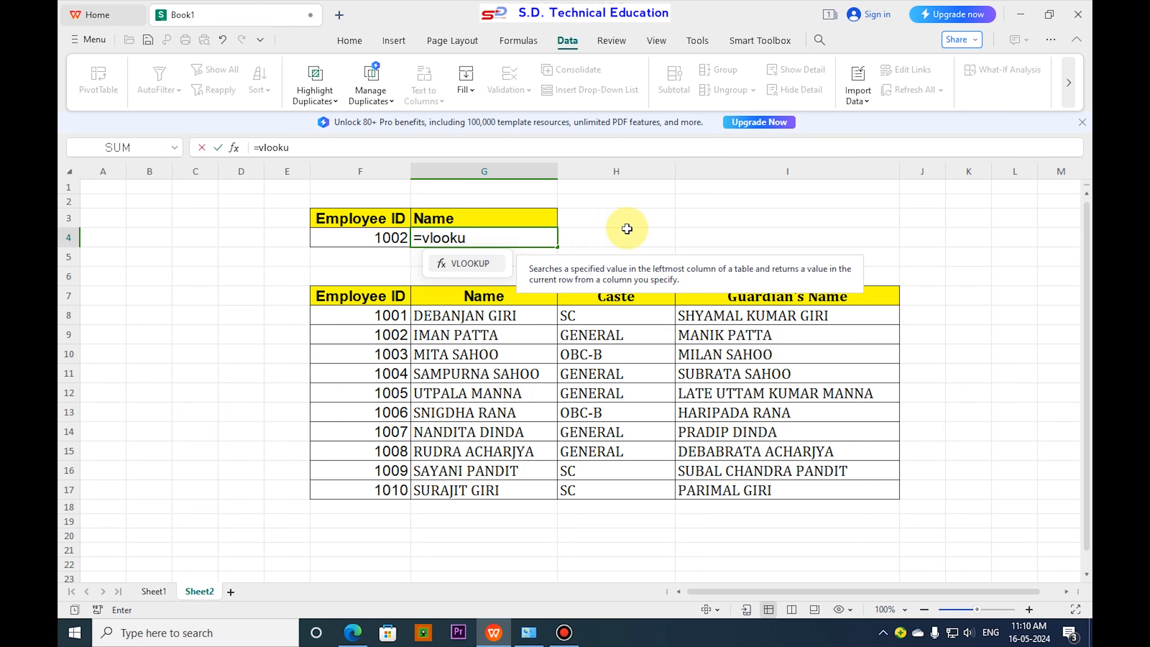
{"action": "type", "text": "p("}
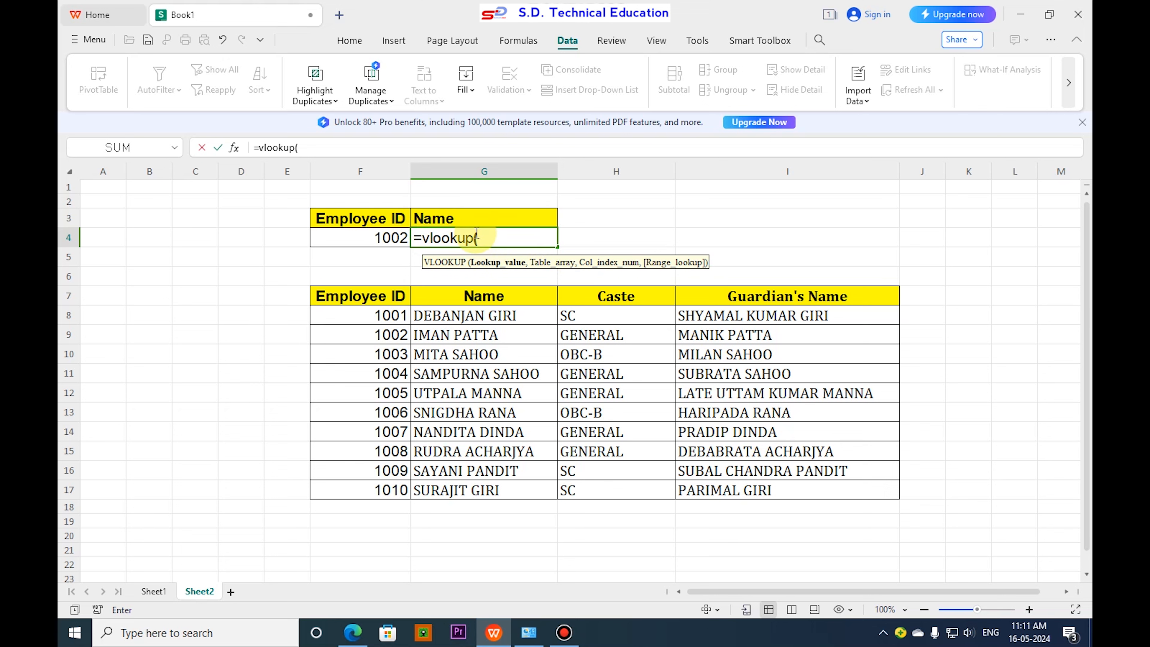
{"action": "left_click", "coordinate": [365, 237]}
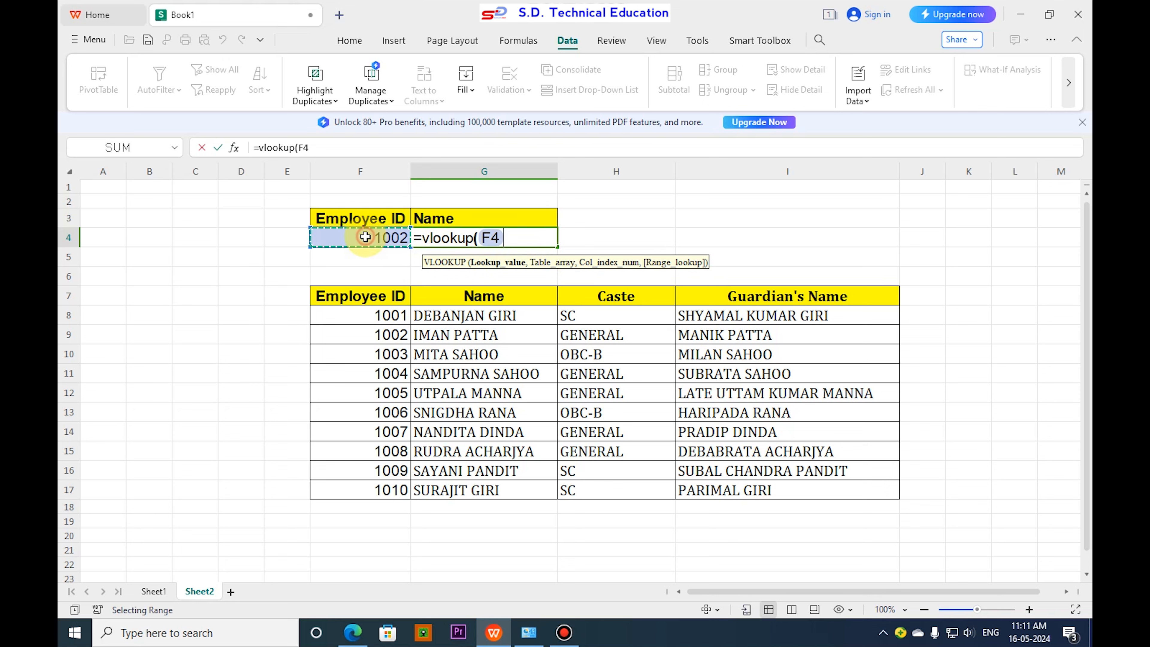
{"action": "type", "text": ","}
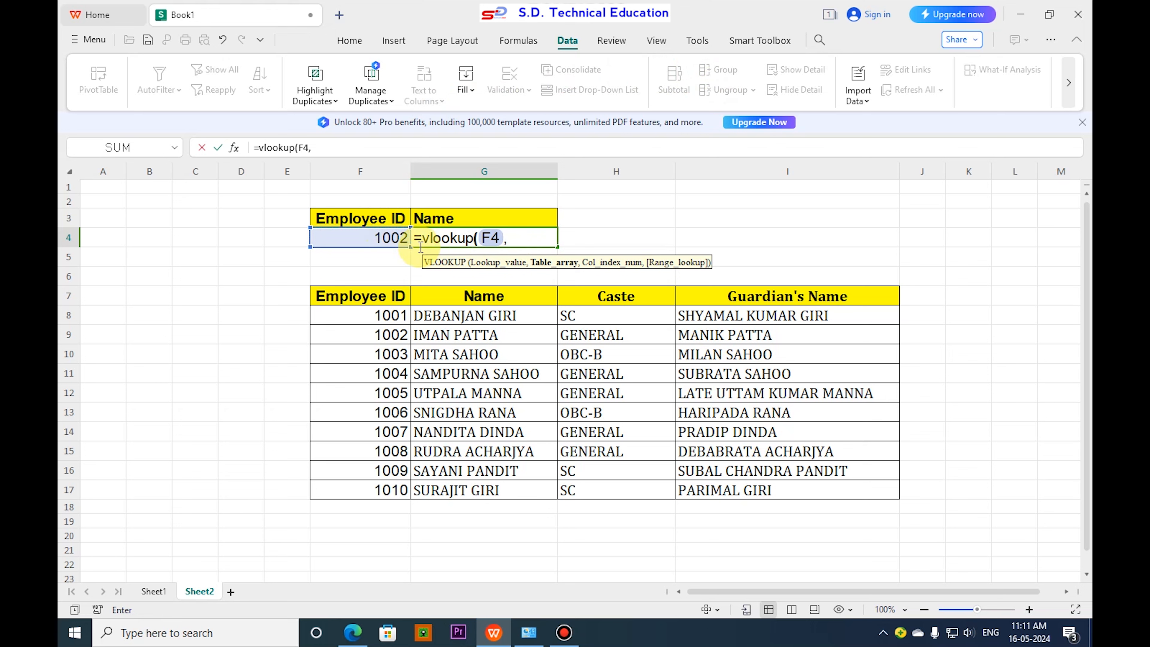
{"action": "mouse_move", "coordinate": [352, 297]}
{"action": "left_mouse_down"}
{"action": "mouse_move", "coordinate": [453, 337]}
{"action": "mouse_move", "coordinate": [752, 419]}
{"action": "mouse_move", "coordinate": [865, 493]}
{"action": "left_mouse_up"}
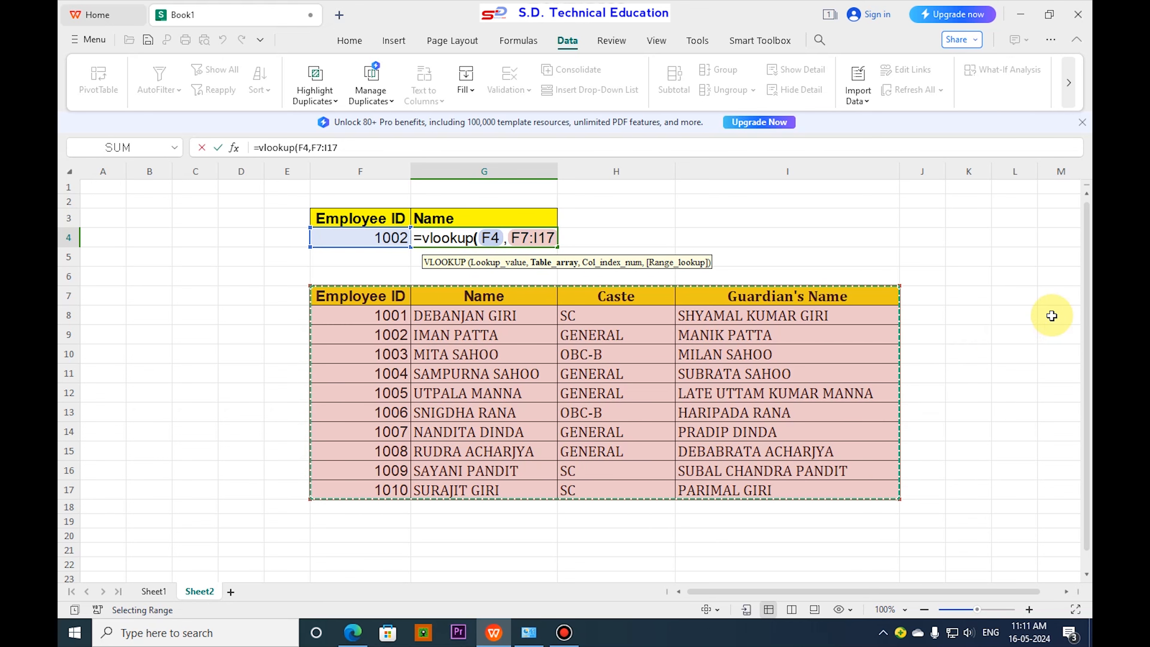
{"action": "type", "text": ","}
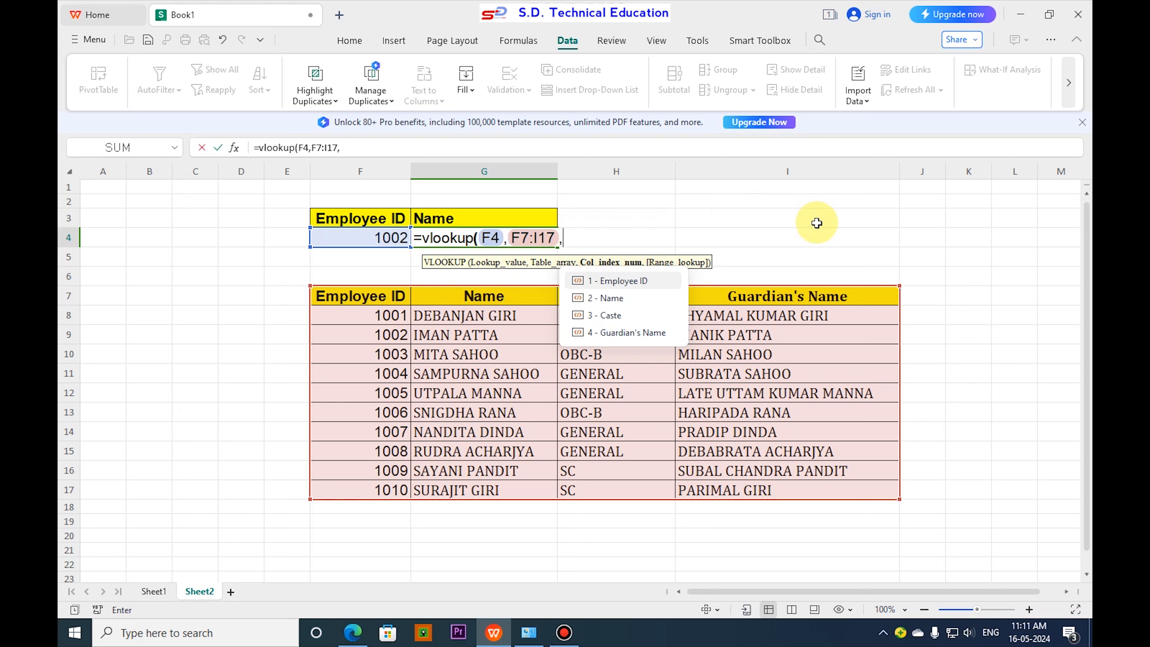
Step: Complete the G4 formula with match(G3,F7:I7,0) as the column index and 0 for an exact match
{"action": "type", "text": "matc"}
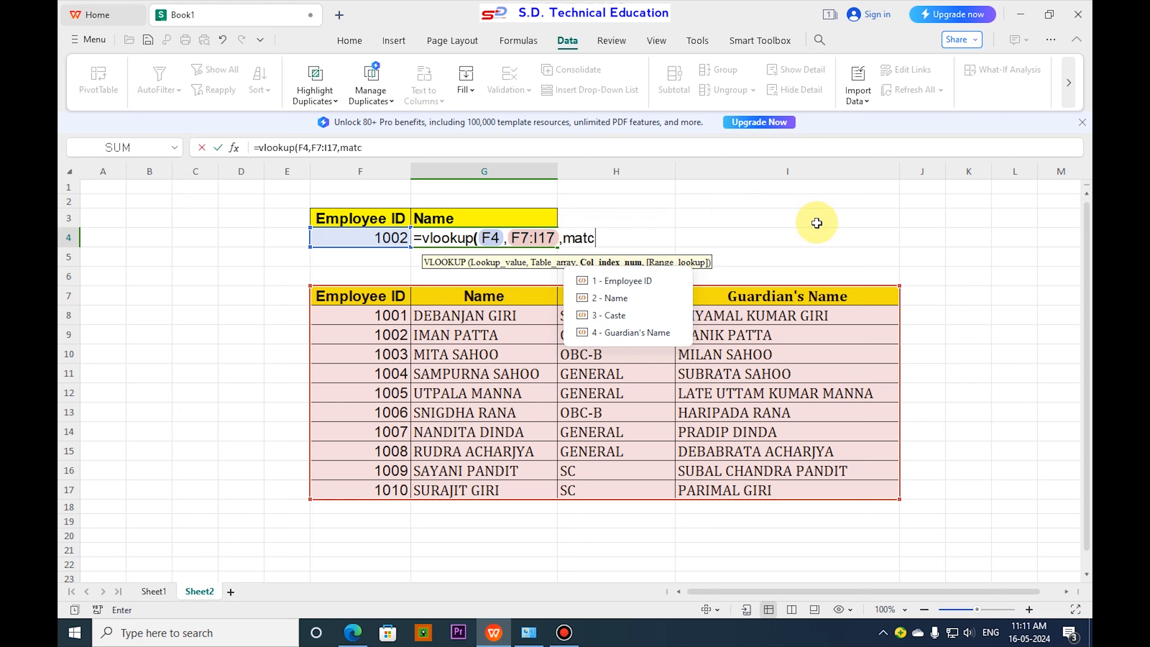
{"action": "type", "text": "h("}
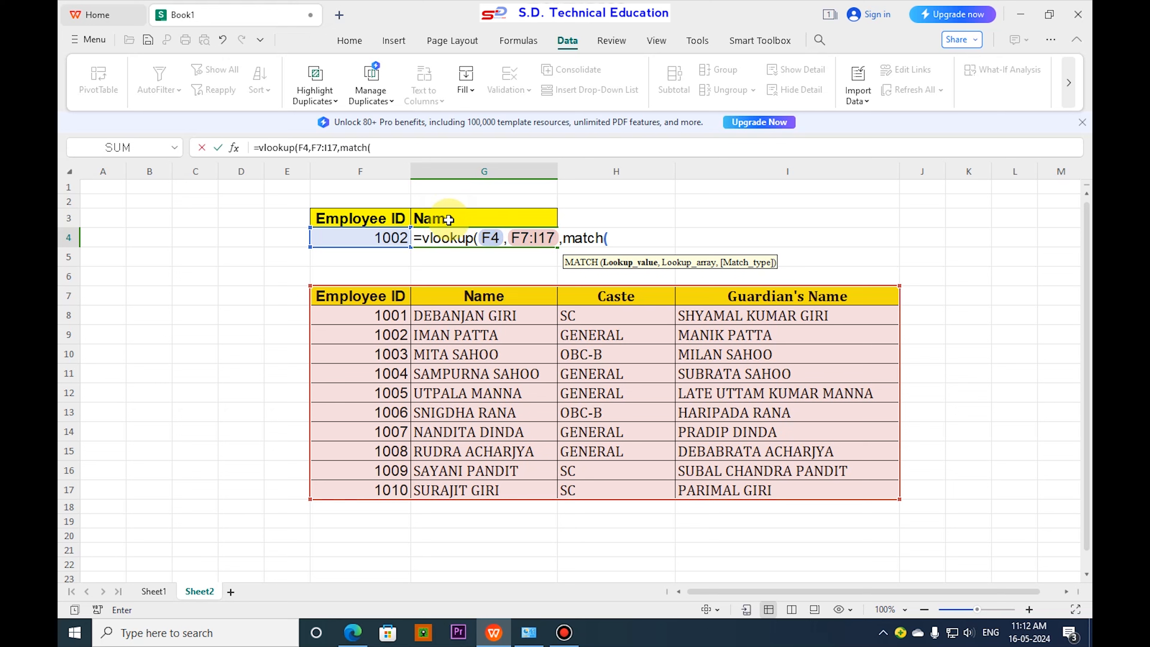
{"action": "left_click", "coordinate": [466, 220]}
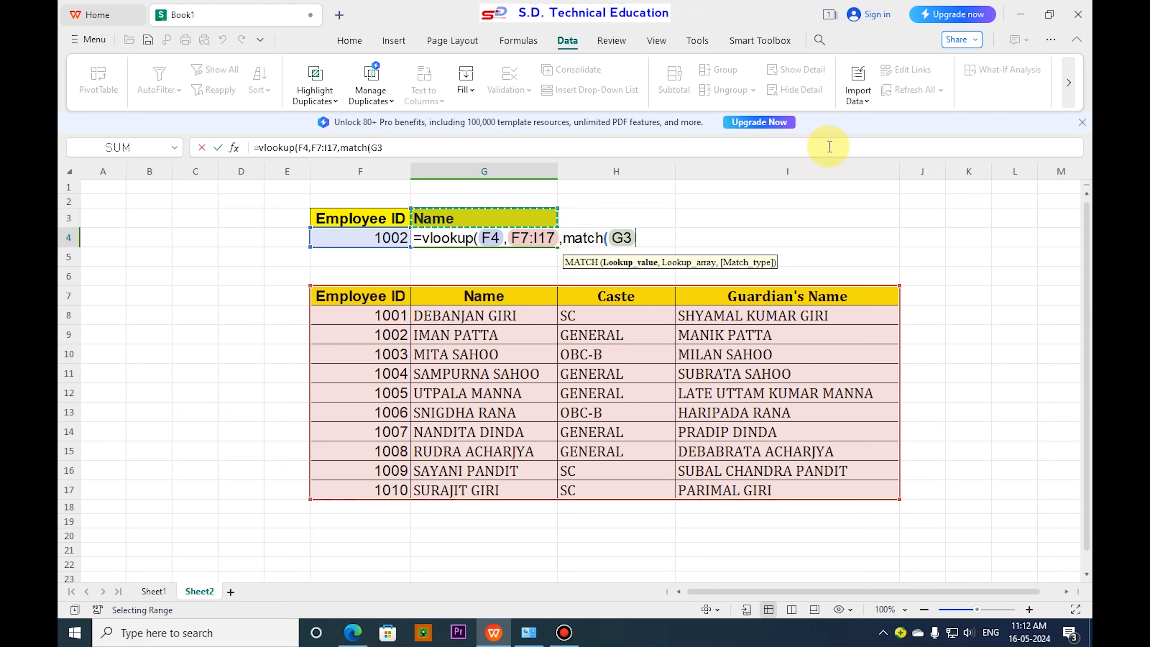
{"action": "type", "text": ","}
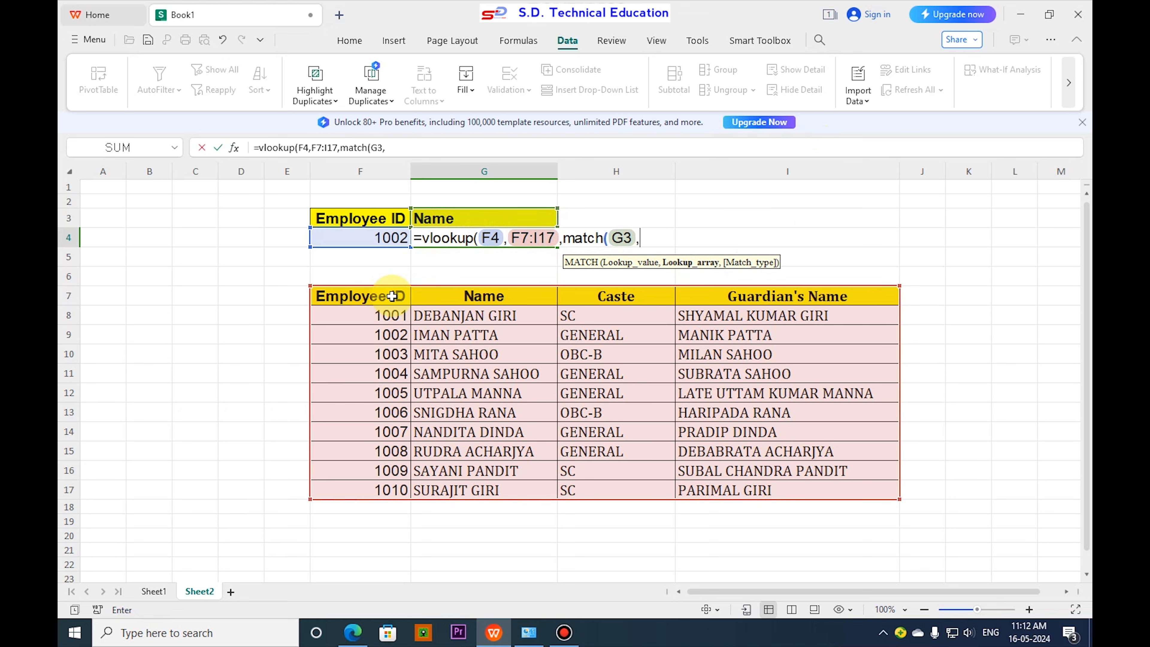
{"action": "left_click_drag", "start_coordinate": [337, 297], "coordinate": [800, 295]}
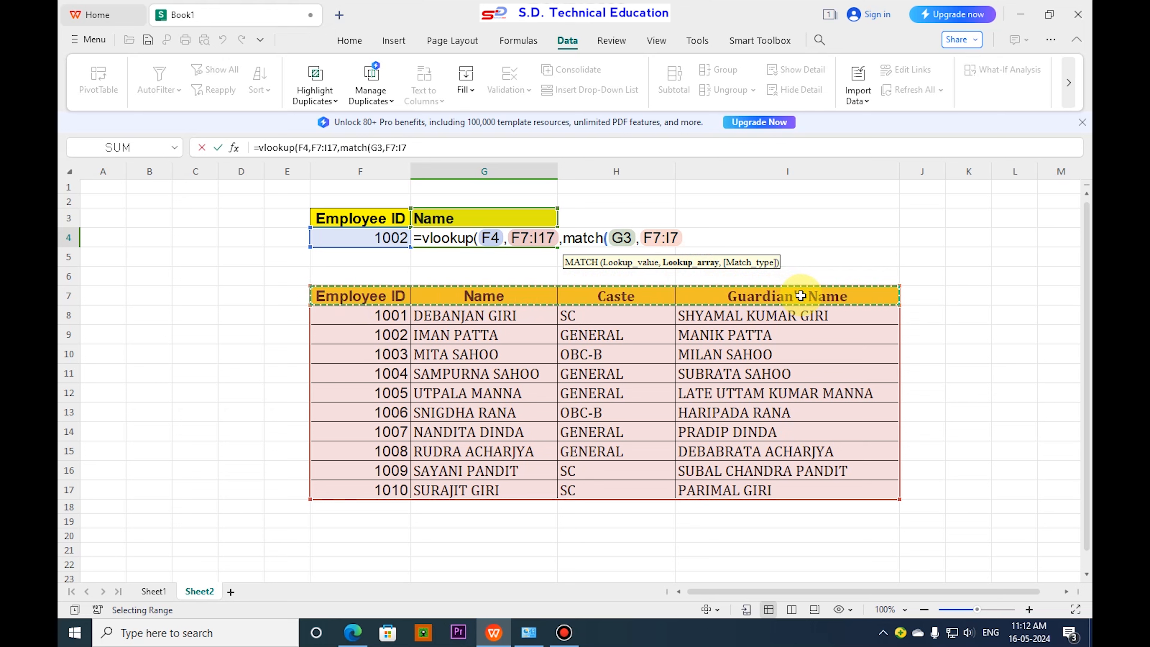
{"action": "type", "text": ","}
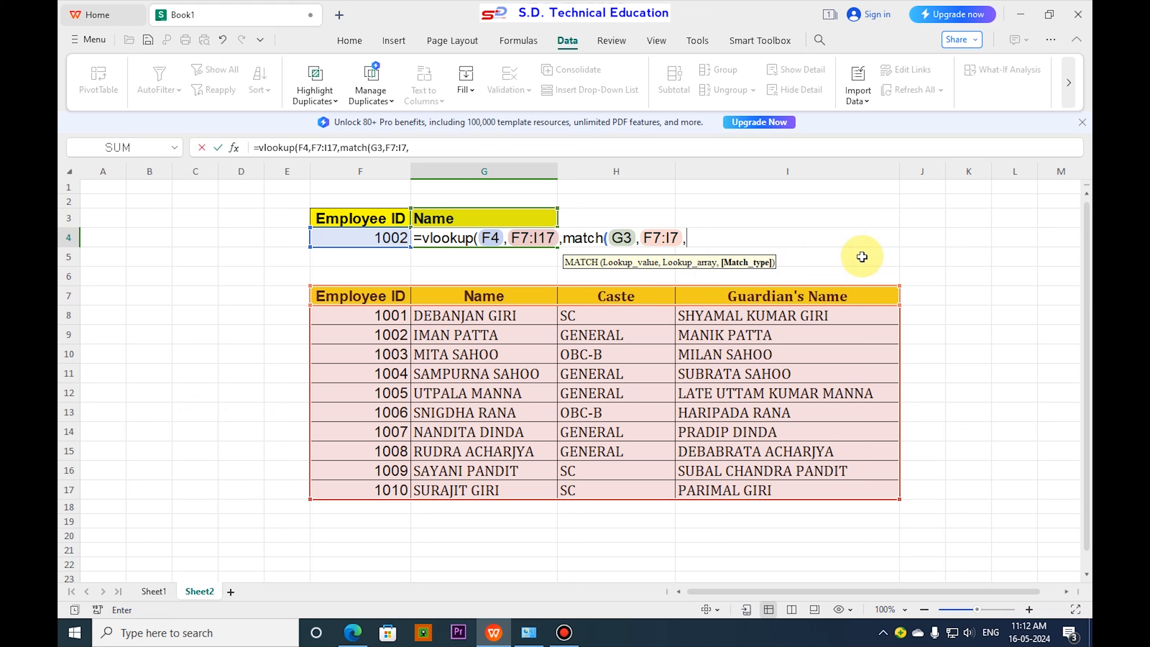
{"action": "type", "text": "0)"}
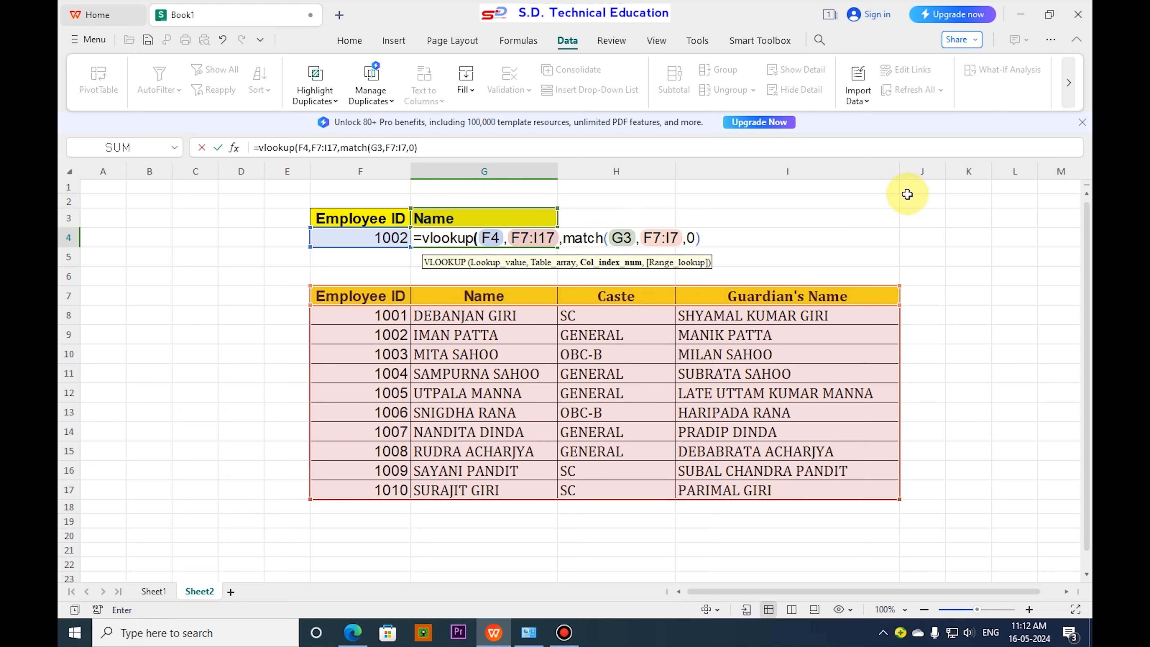
{"action": "type", "text": ","}
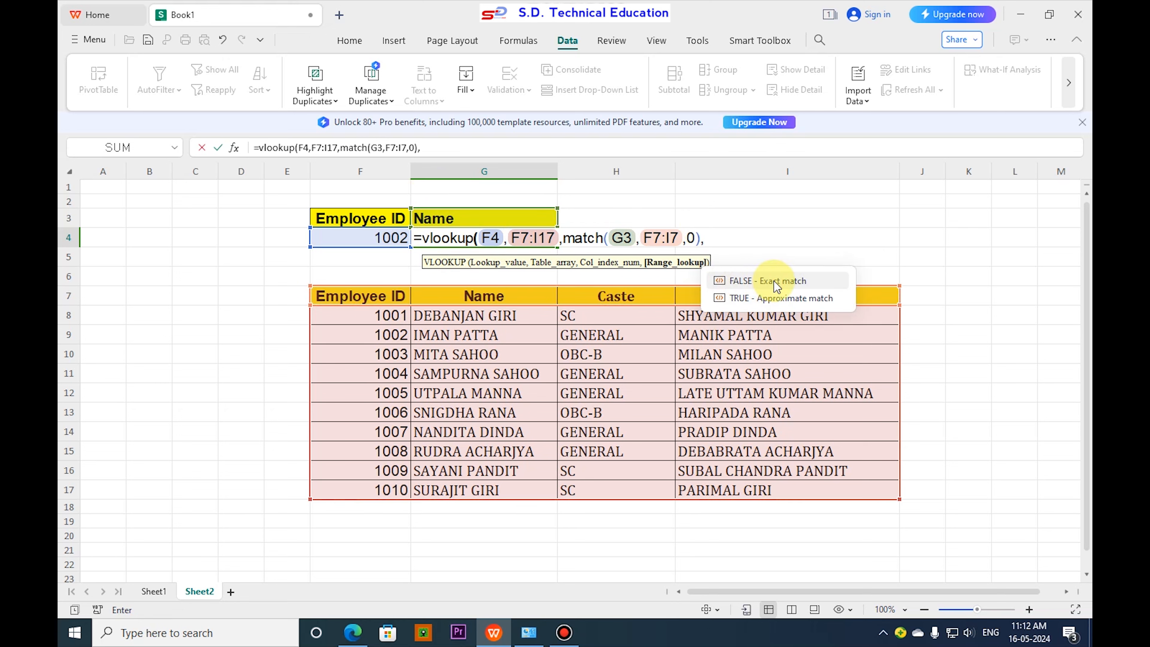
{"action": "type", "text": "0"}
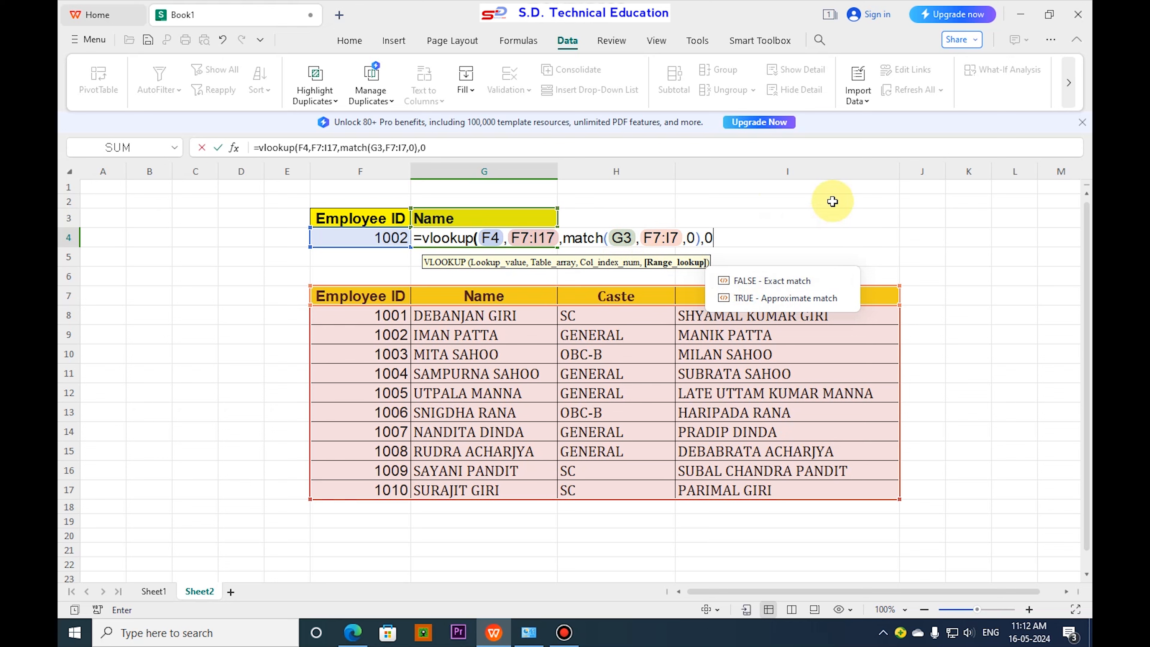
{"action": "type", "text": ")"}
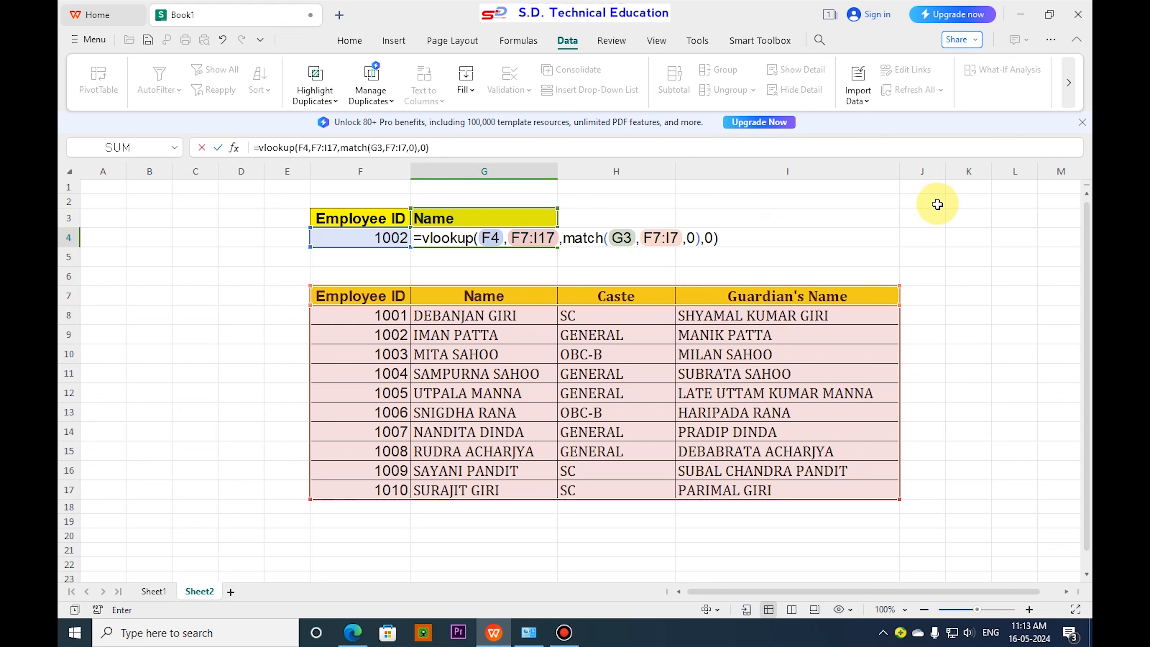
{"action": "key", "text": "Return"}
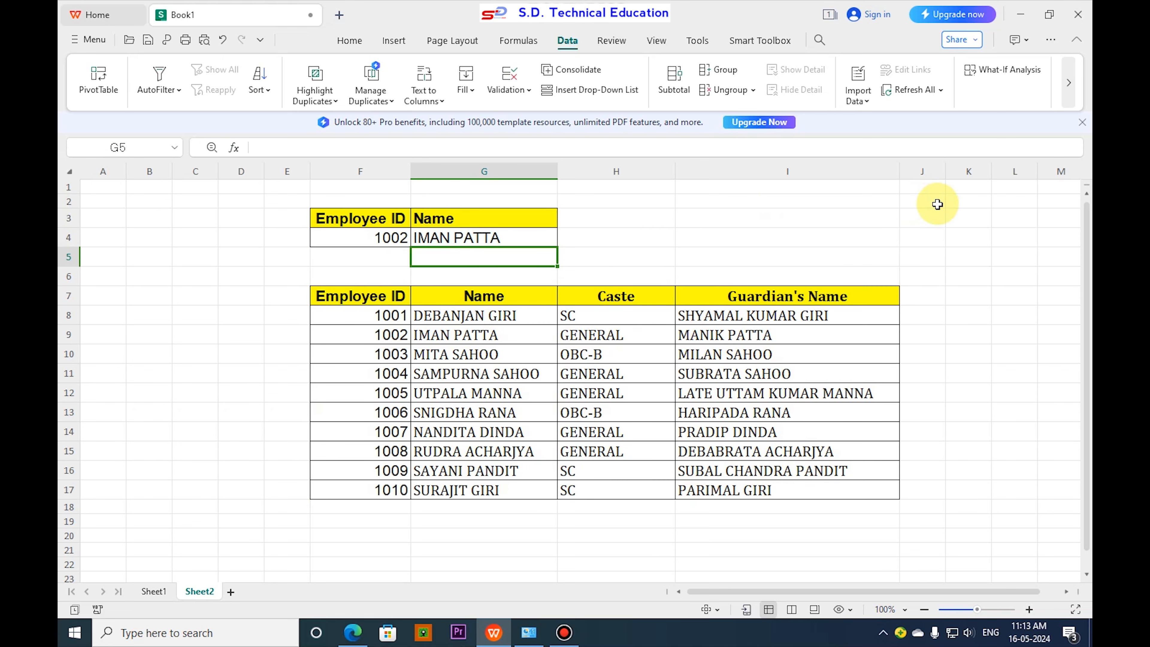
Step: Check the name result against the table, then choose Caste in G3 and compare G4 with the second employee's row
{"action": "left_click", "coordinate": [365, 315]}
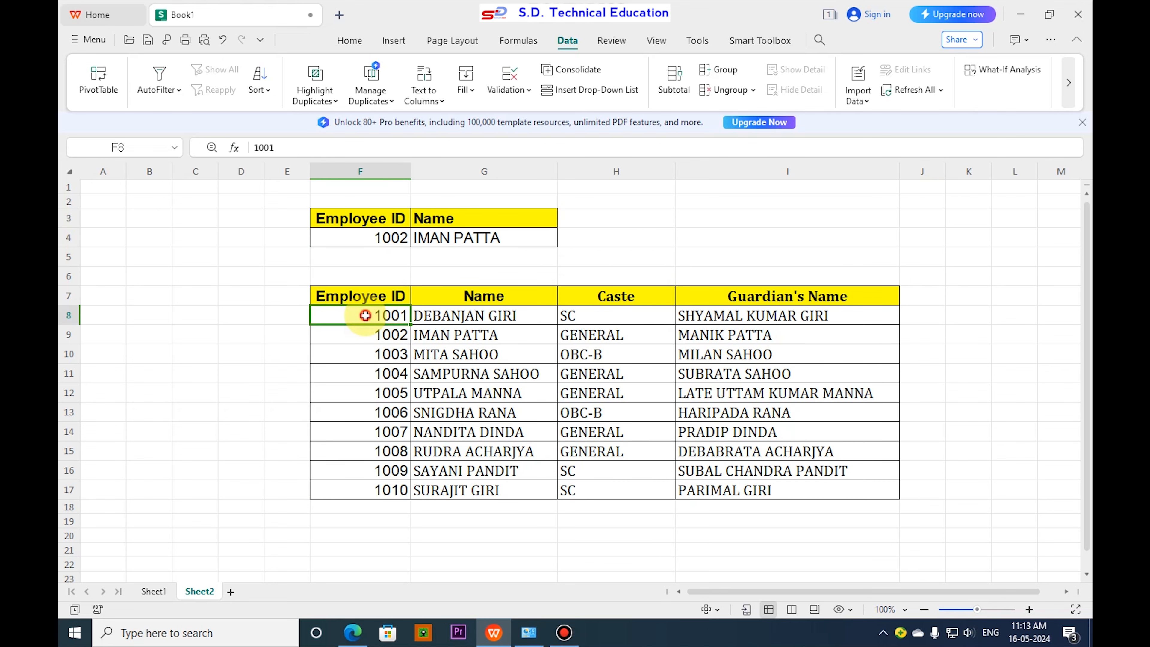
{"action": "left_click", "coordinate": [366, 335]}
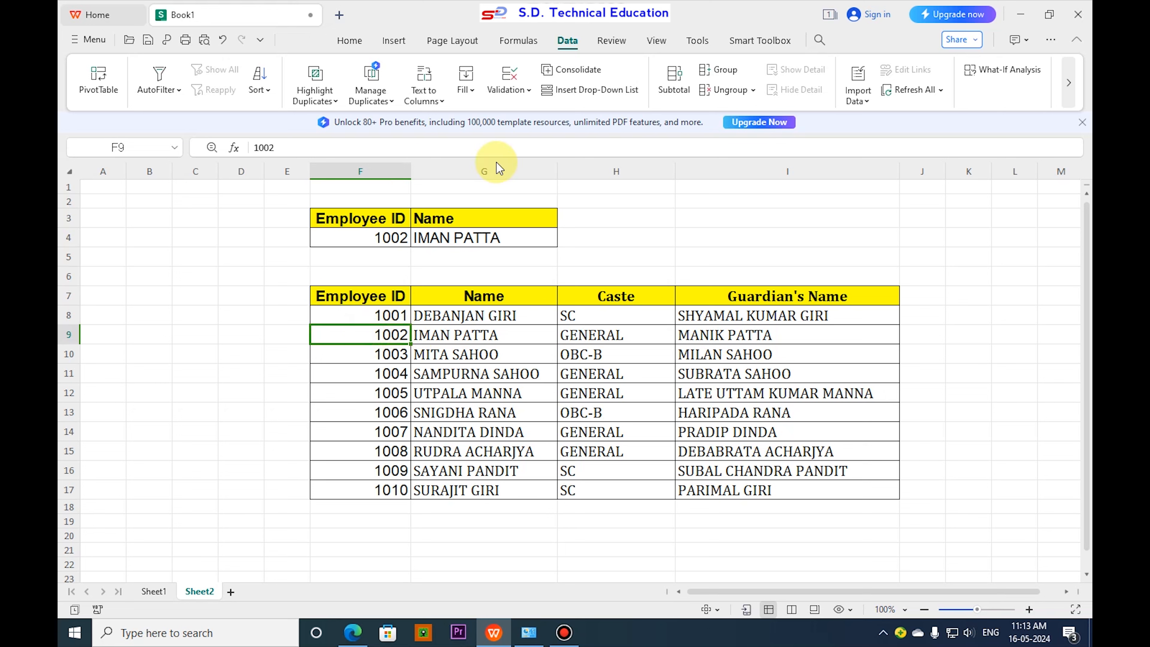
{"action": "left_click", "coordinate": [531, 219]}
{"action": "left_click", "coordinate": [562, 222]}
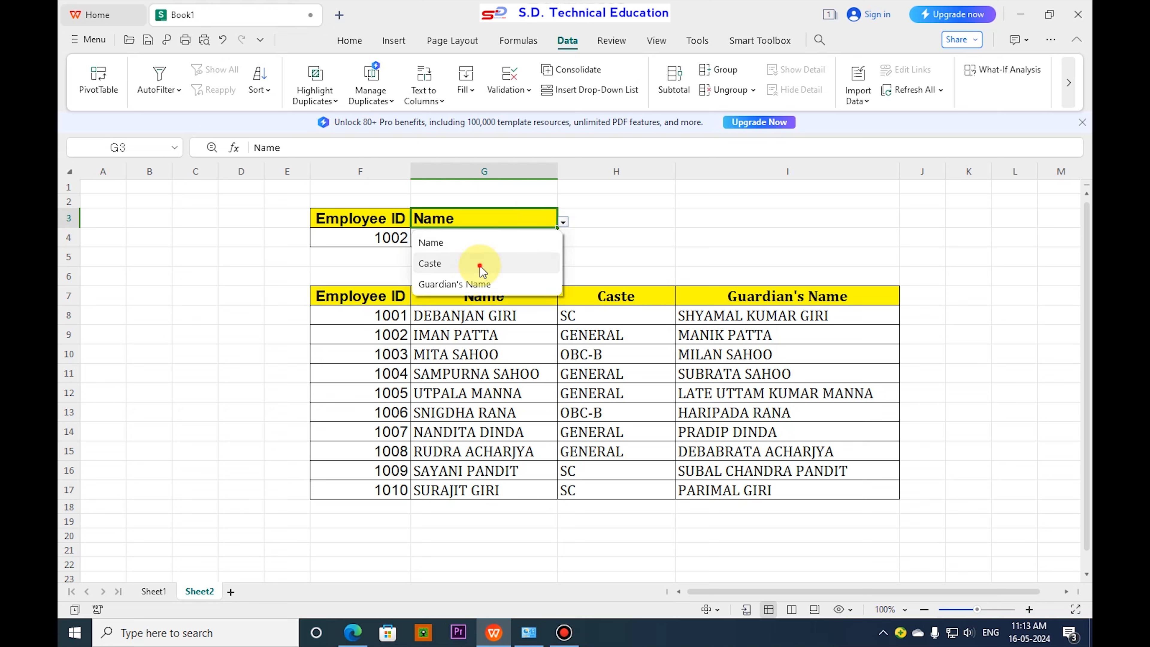
{"action": "left_click", "coordinate": [472, 261]}
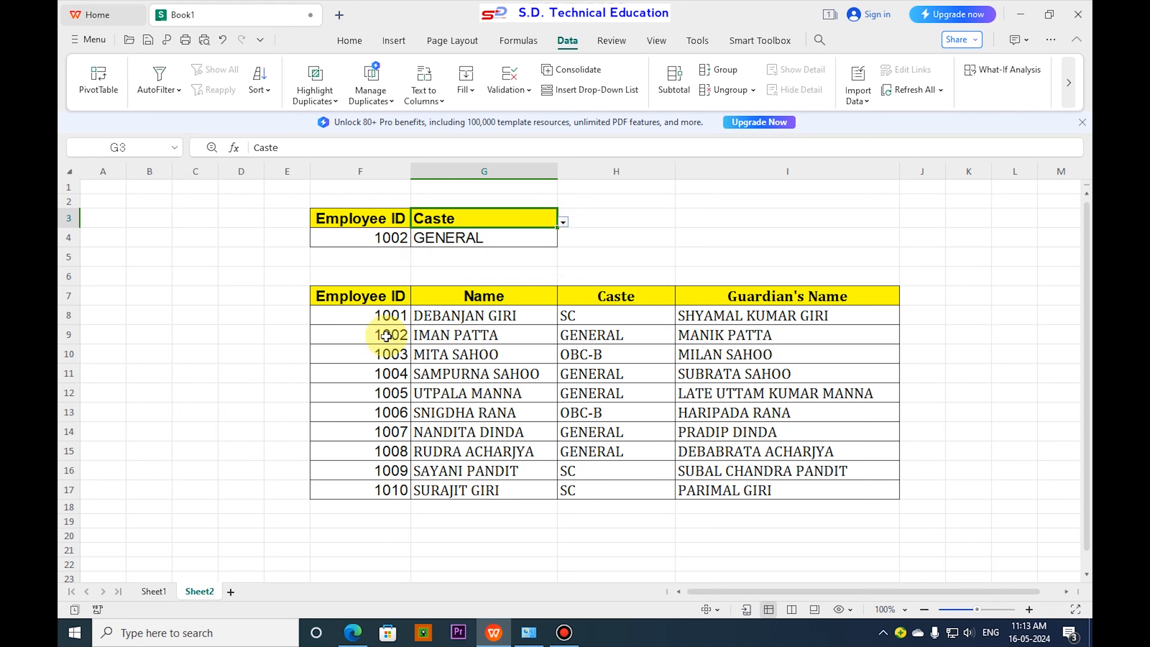
{"action": "left_click", "coordinate": [568, 336]}
Step: Choose Guardian's Name in G3 and compare the G4 result with the second employee's row in the table
{"action": "left_click", "coordinate": [544, 221]}
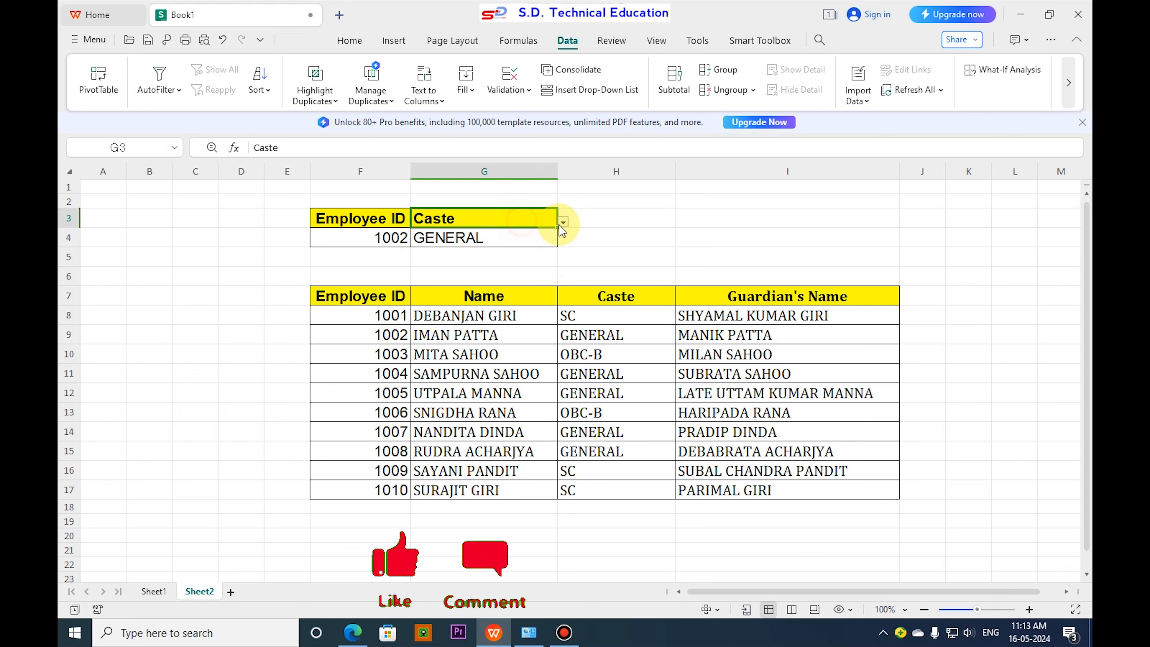
{"action": "left_click", "coordinate": [563, 223]}
{"action": "left_click", "coordinate": [443, 284]}
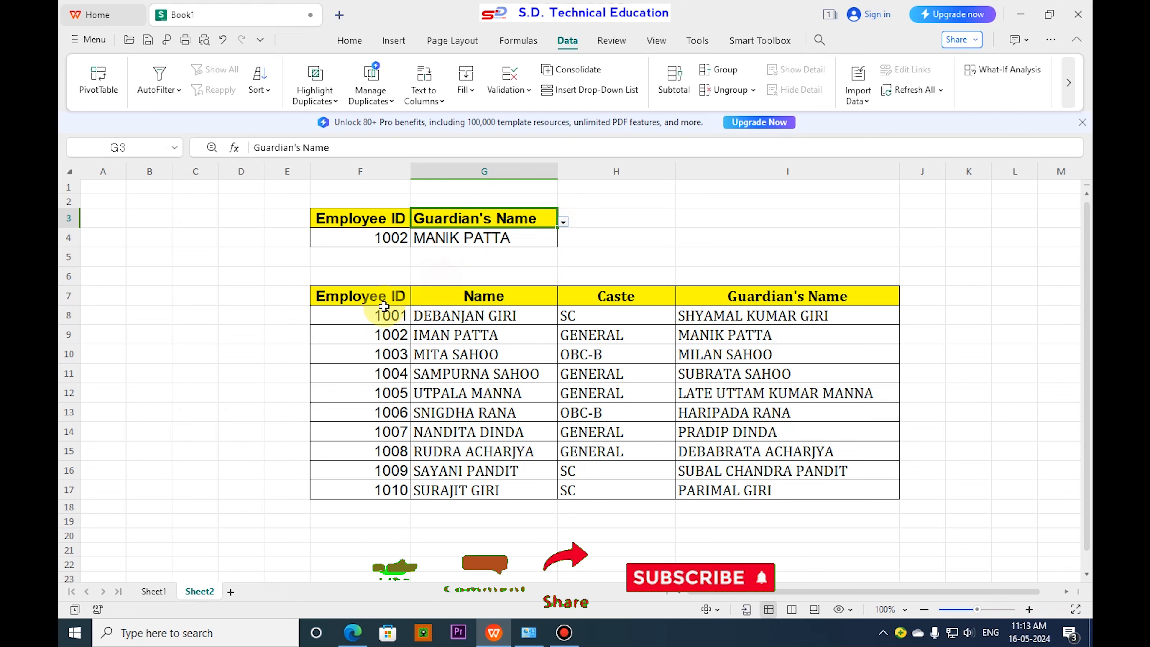
{"action": "left_click", "coordinate": [367, 337]}
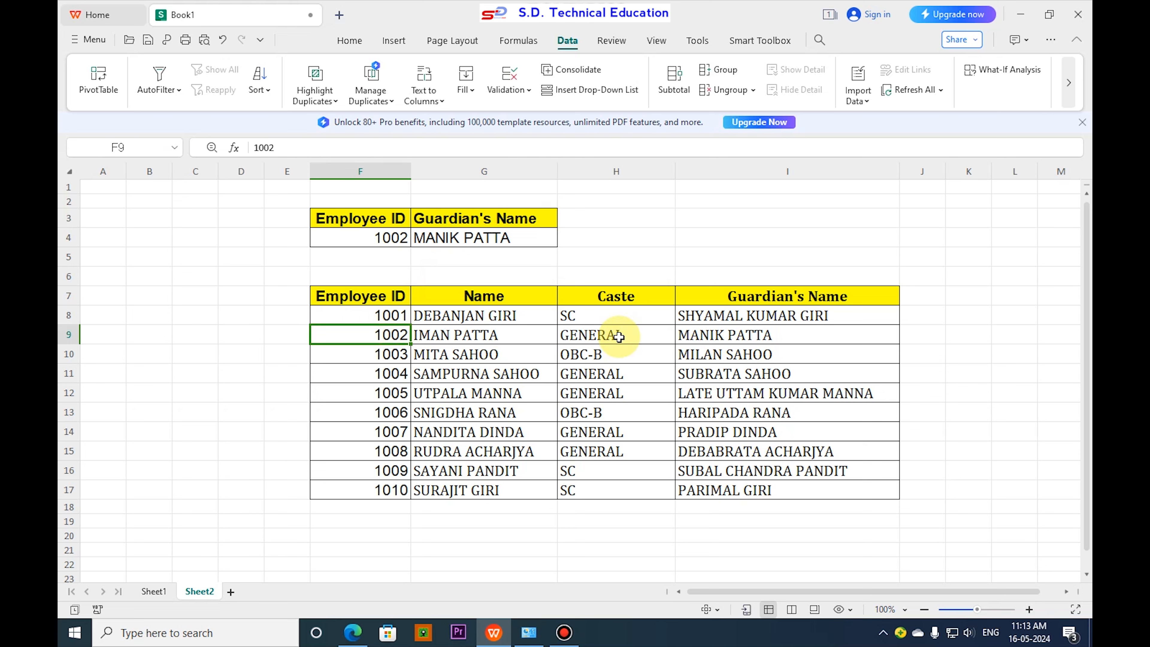
{"action": "left_click", "coordinate": [739, 337]}
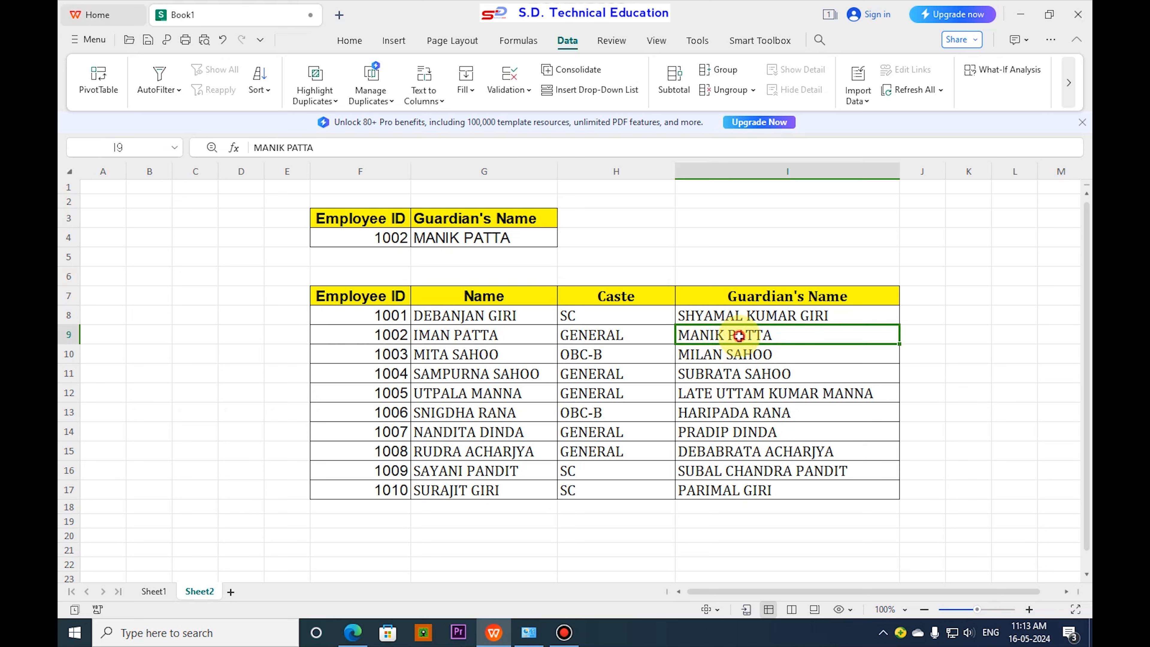
Step: Choose the first employee ID in F4 and the Name field in G3 to test the lookup
{"action": "left_click", "coordinate": [403, 241]}
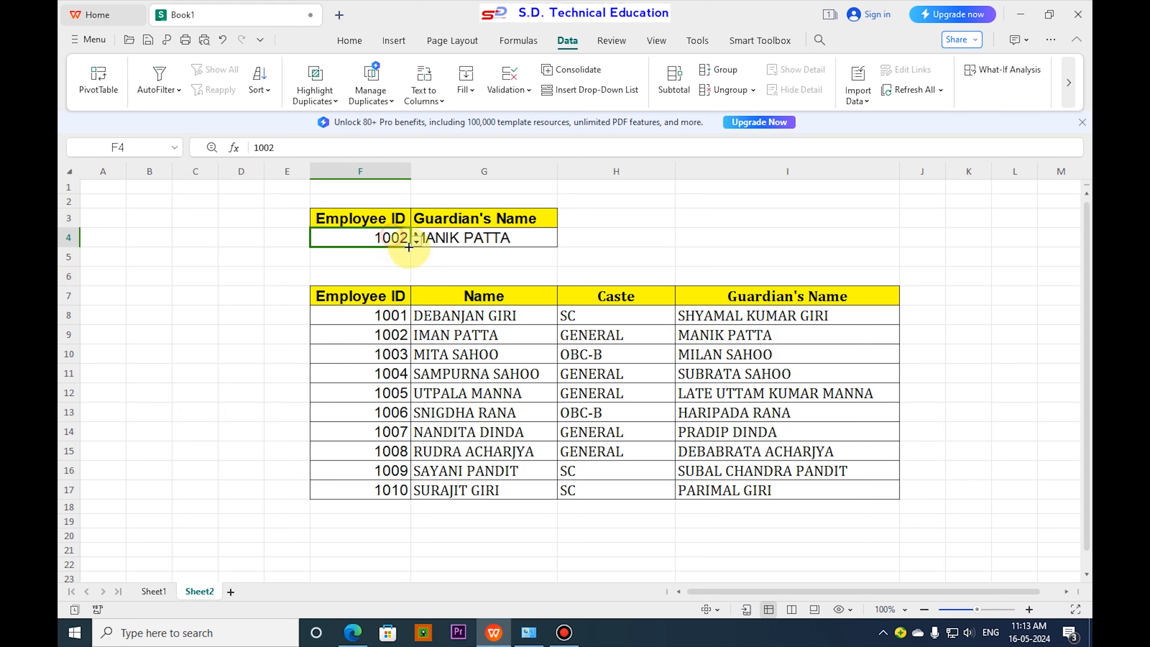
{"action": "left_click", "coordinate": [416, 242]}
{"action": "left_click", "coordinate": [378, 261]}
{"action": "left_click", "coordinate": [543, 218]}
{"action": "left_click", "coordinate": [563, 221]}
{"action": "left_click", "coordinate": [477, 241]}
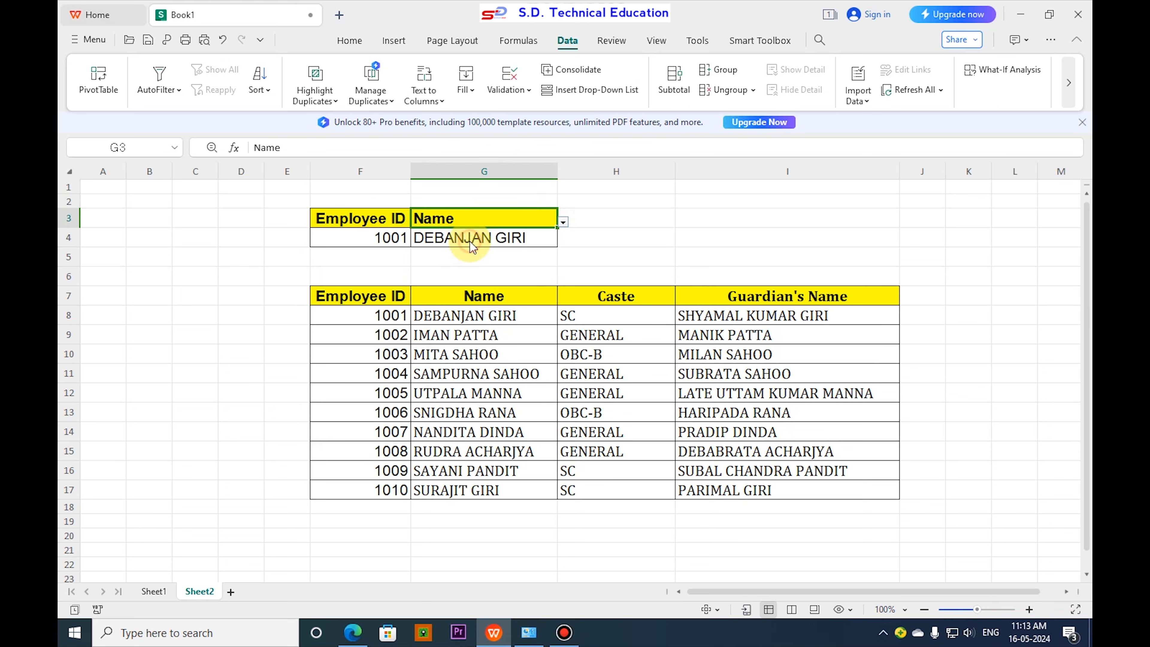
Step: Set the lookup field in G3 to Caste and compare the G4 result with the first employee's row
{"action": "left_click", "coordinate": [563, 222]}
{"action": "left_click", "coordinate": [503, 260]}
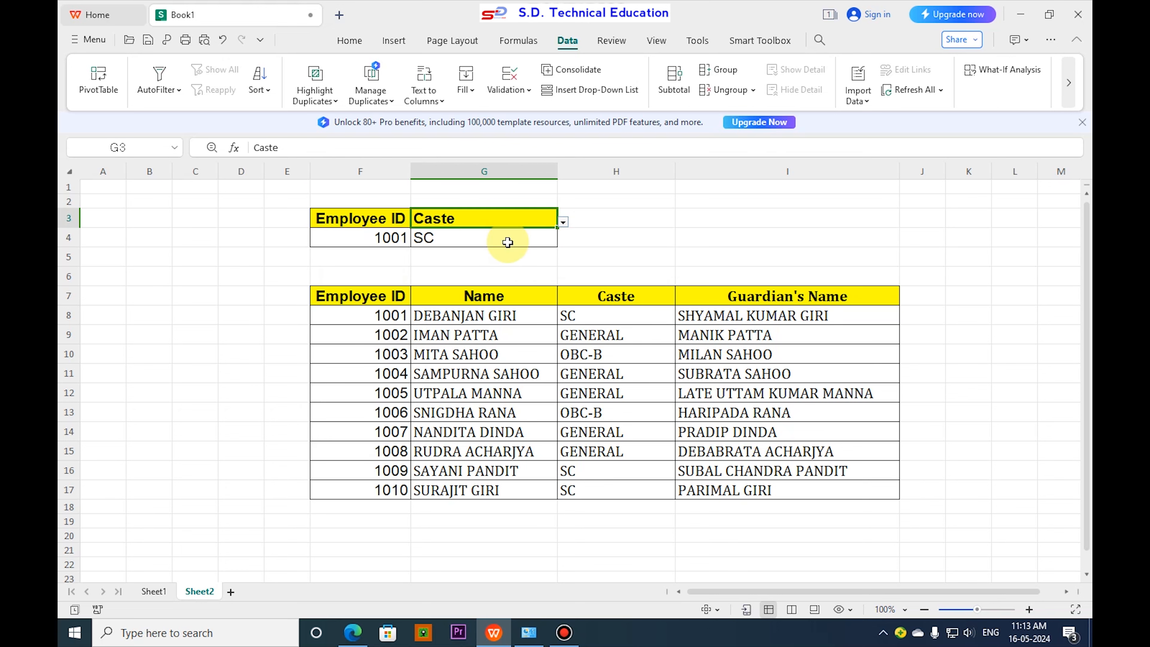
{"action": "left_click", "coordinate": [394, 319]}
{"action": "left_click", "coordinate": [617, 316]}
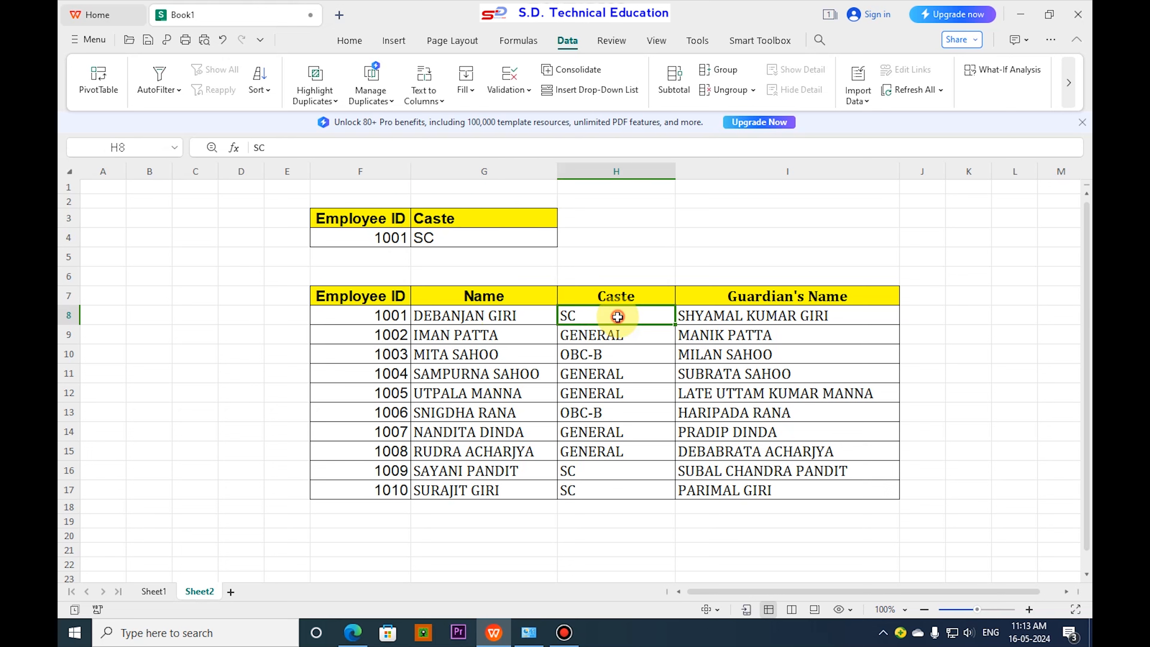